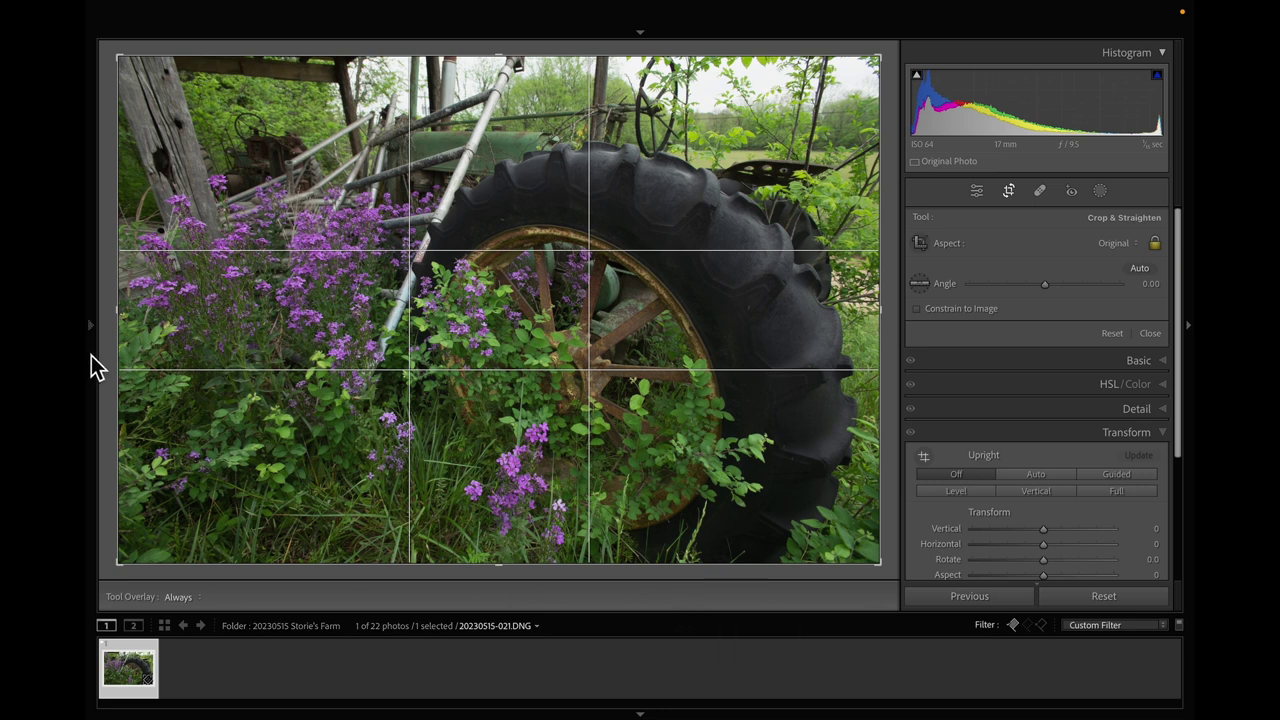
- Leave the crop view and apply the 1)D850 preset to the photo
{"action": "mouse_move", "coordinate": [98, 336]}
{"action": "key", "text": "r"}
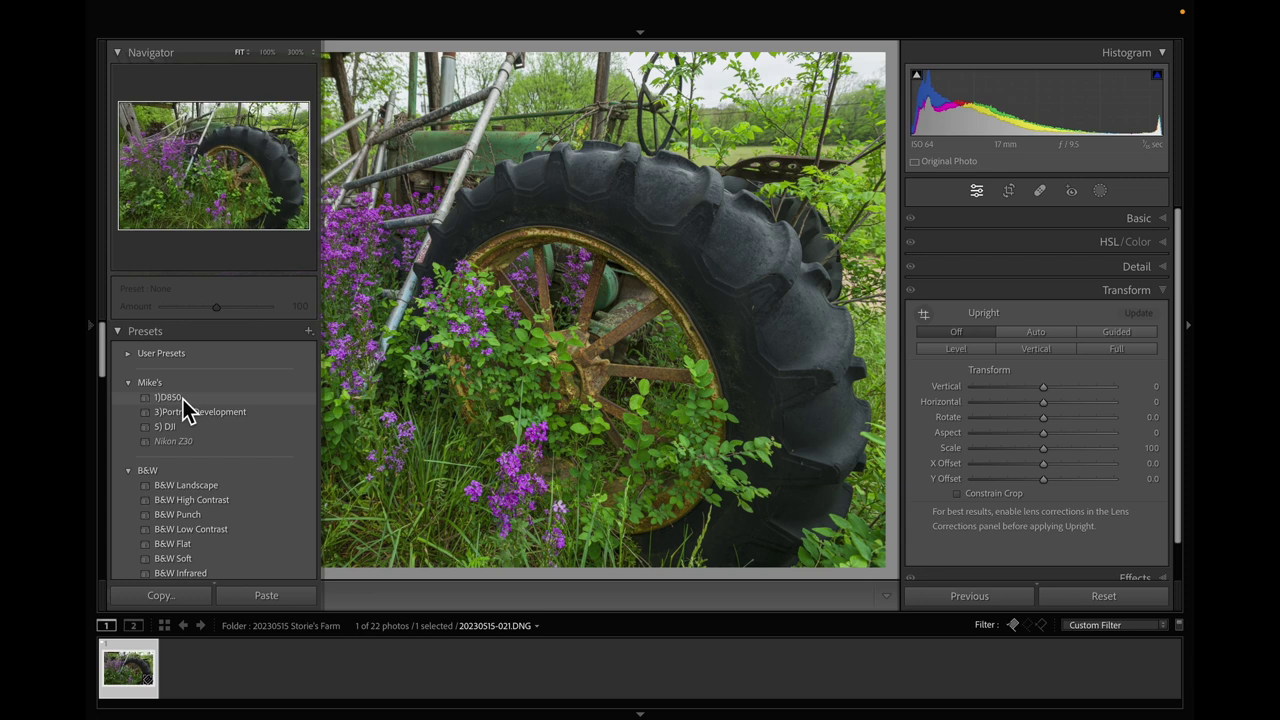
{"action": "left_click", "coordinate": [183, 399]}
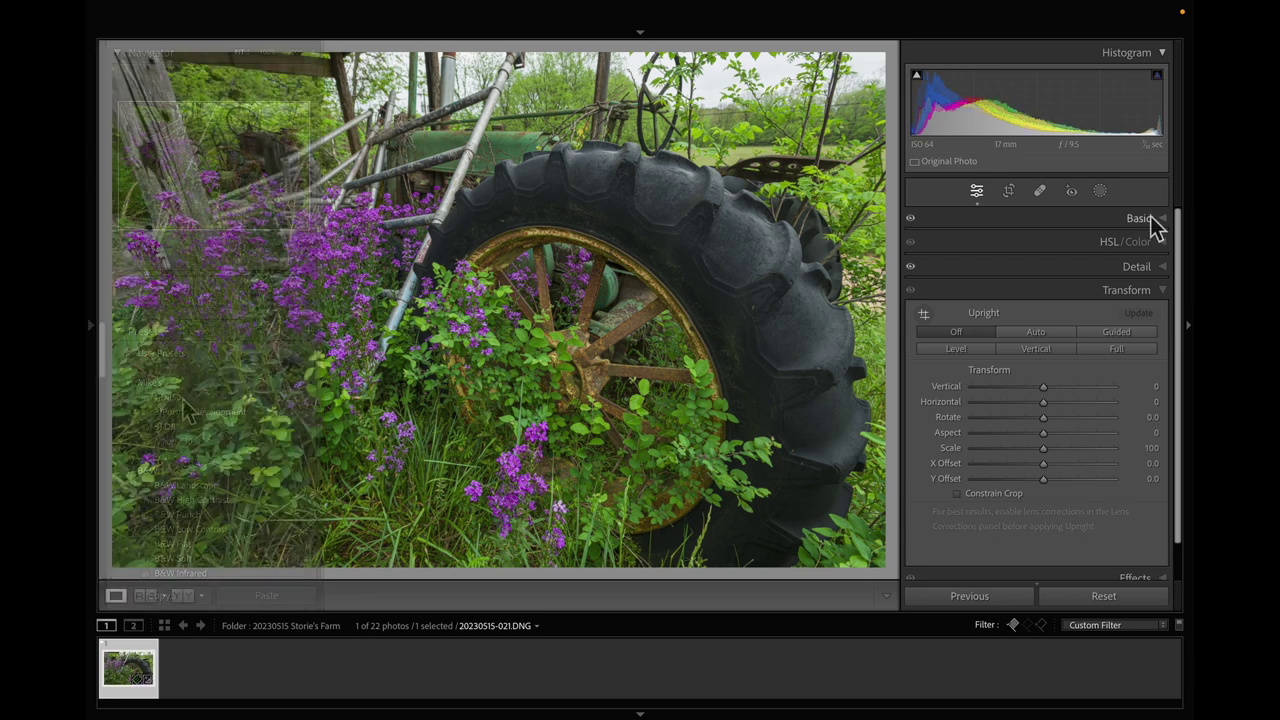
- Set the white balance to Auto and the Tint to +12
{"action": "left_click", "coordinate": [1152, 222]}
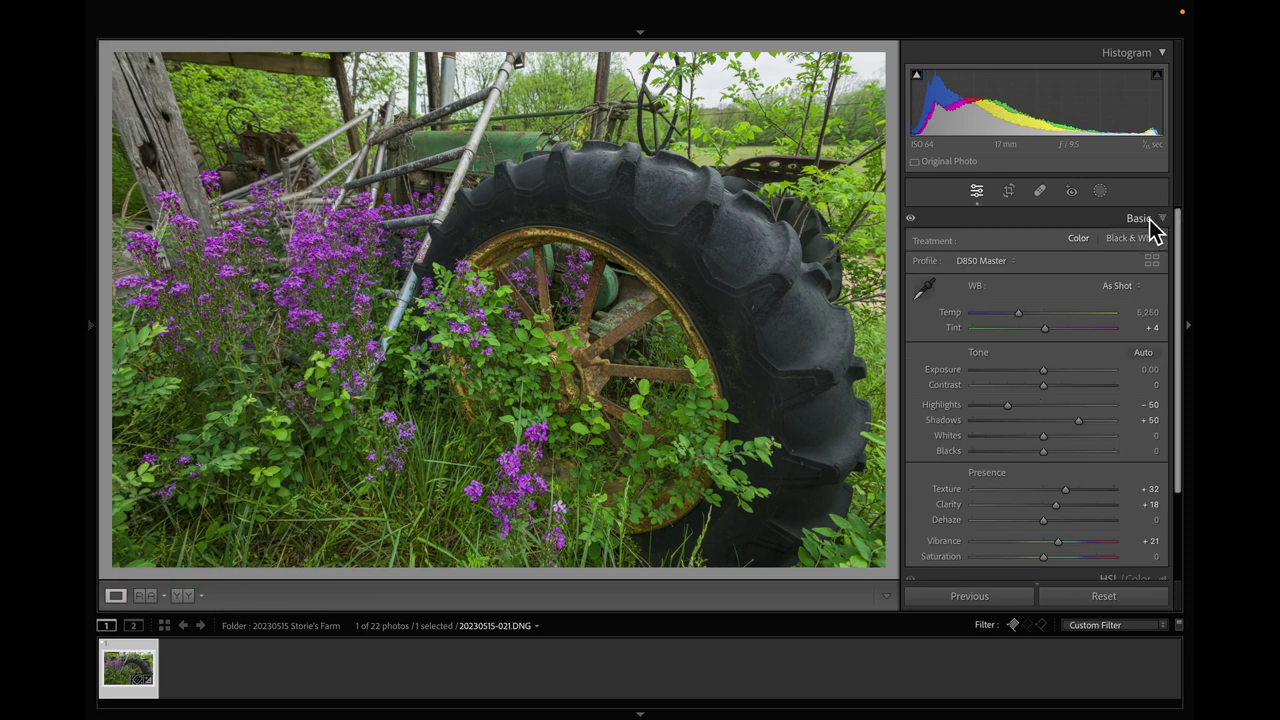
{"action": "left_click", "coordinate": [1127, 290]}
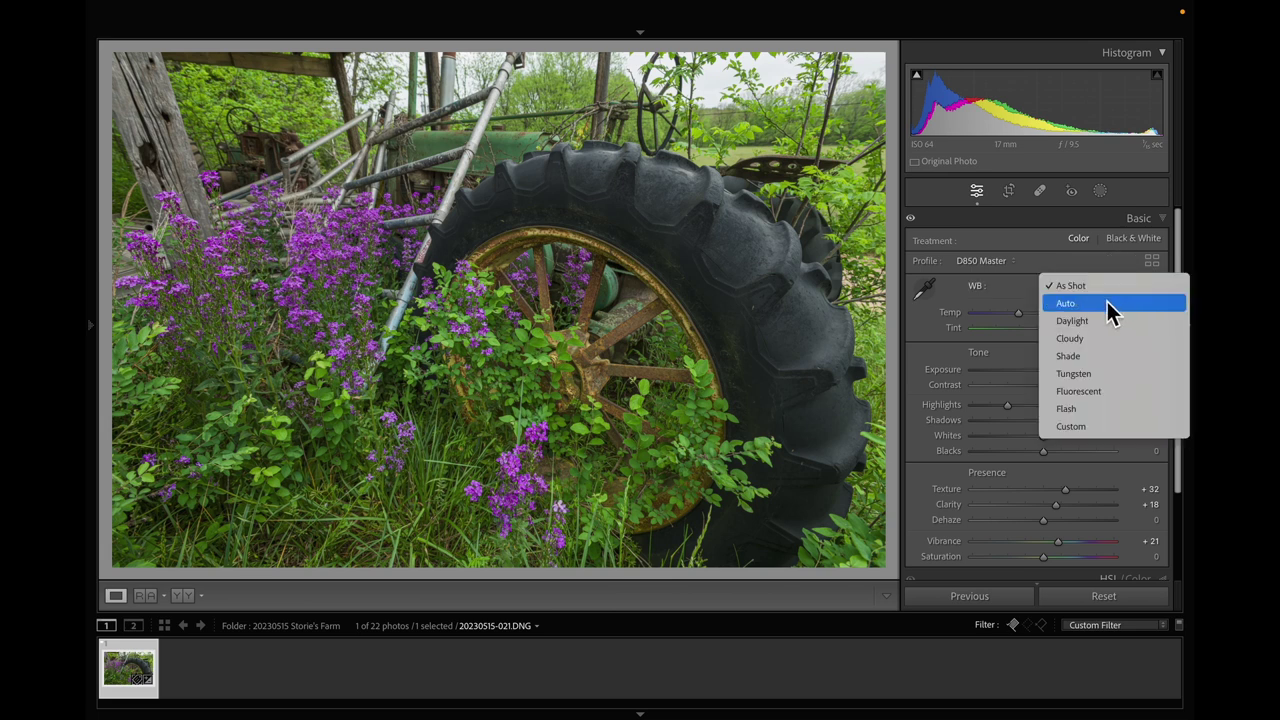
{"action": "left_click", "coordinate": [1107, 302]}
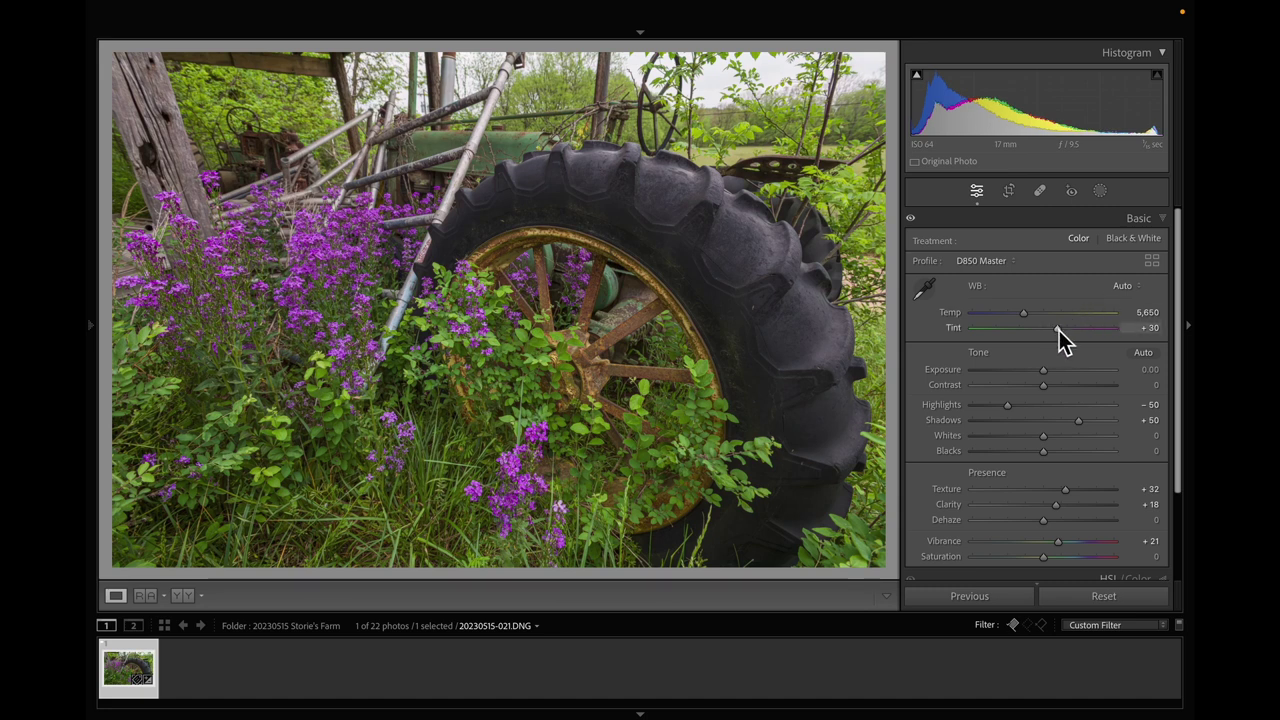
{"action": "left_click_drag", "start_coordinate": [1061, 333], "coordinate": [1023, 313]}
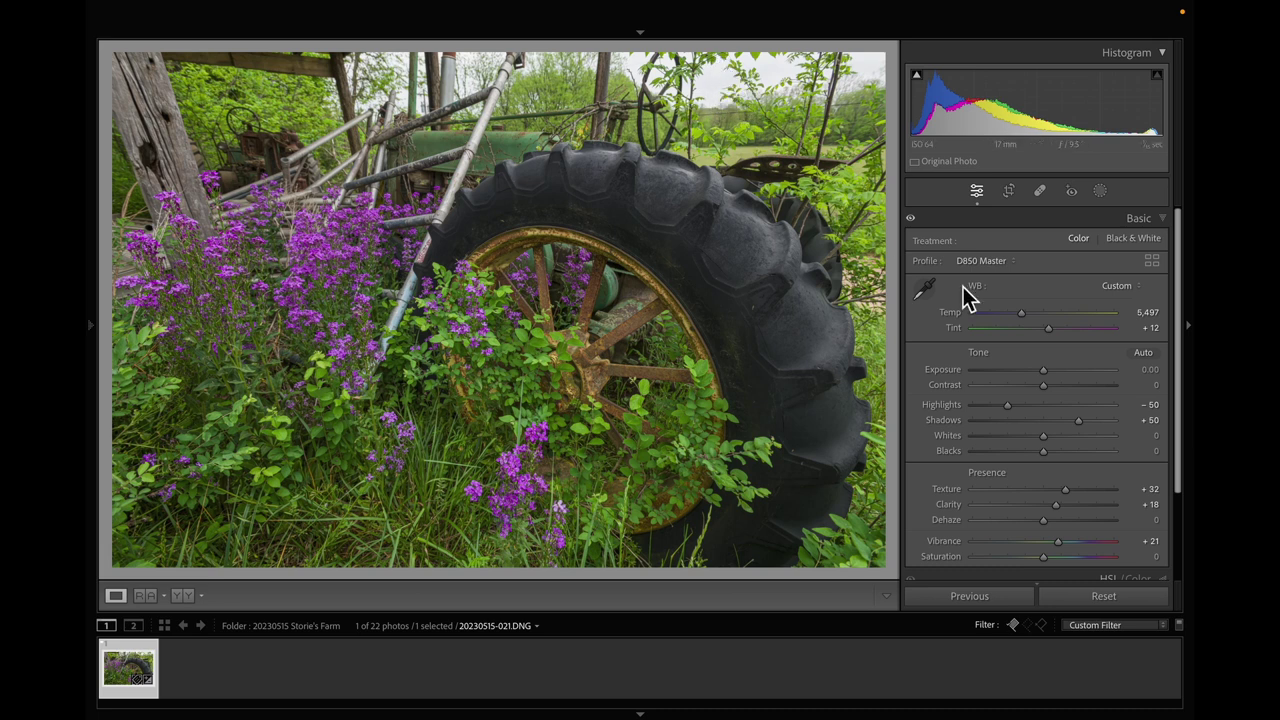
- Pull Highlights down to -100 and add +12 Dehaze
{"action": "left_click_drag", "start_coordinate": [1010, 407], "coordinate": [978, 410]}
{"action": "left_click_drag", "start_coordinate": [1043, 519], "coordinate": [1051, 519]}
{"action": "scroll", "coordinate": [1051, 491], "scroll_direction": "down", "scroll_amount": 2}
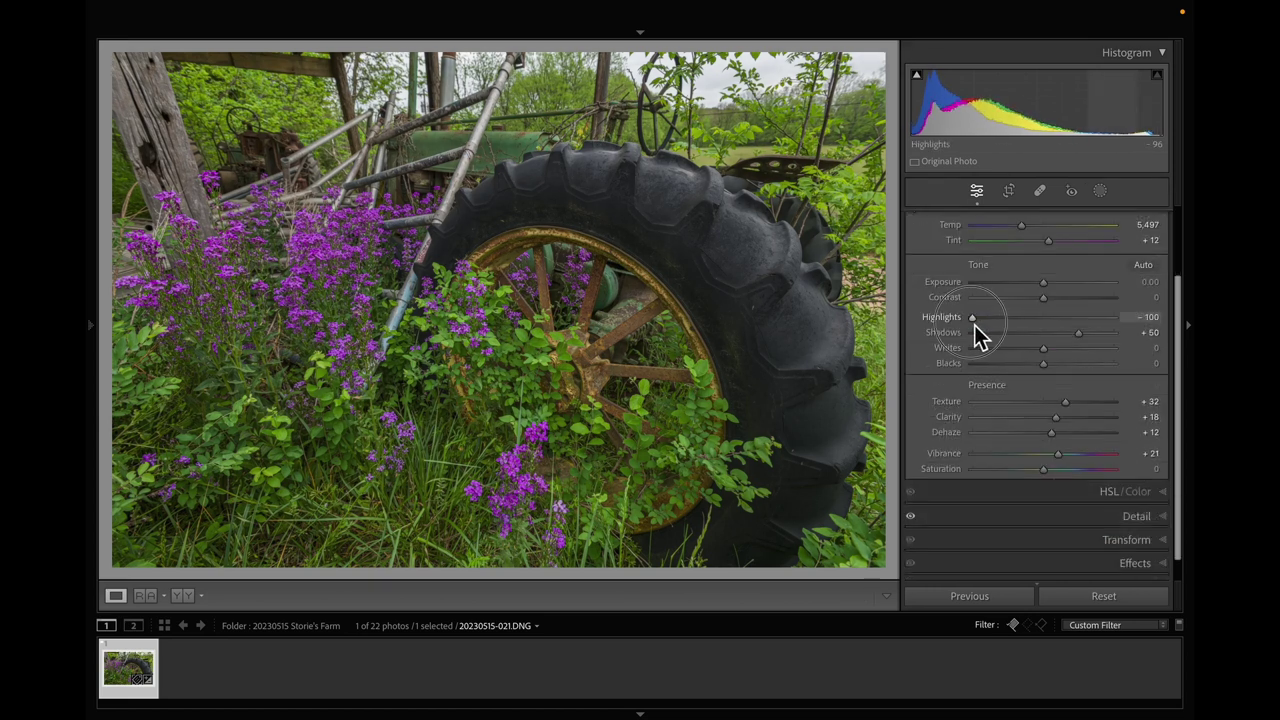
- Apply Guided Upright with two vertical guides, one on the right side and one on the left wooden post
{"action": "left_click", "coordinate": [1144, 541]}
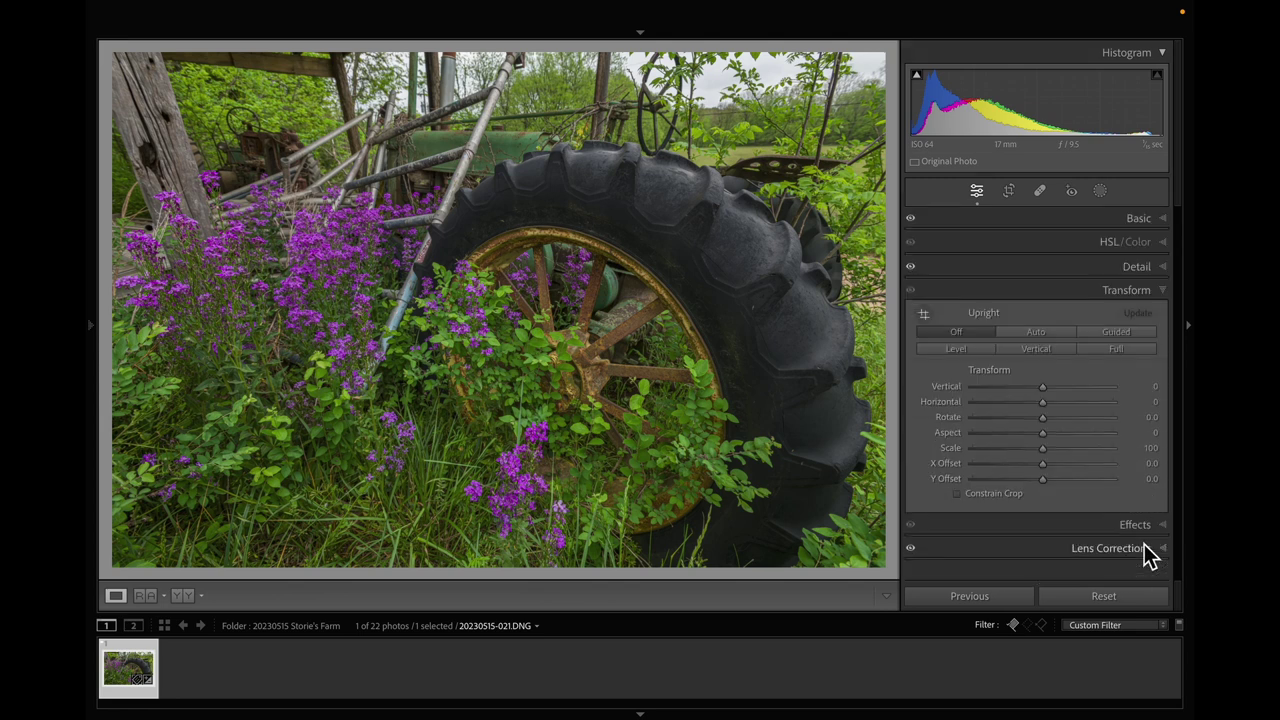
{"action": "left_click", "coordinate": [925, 314]}
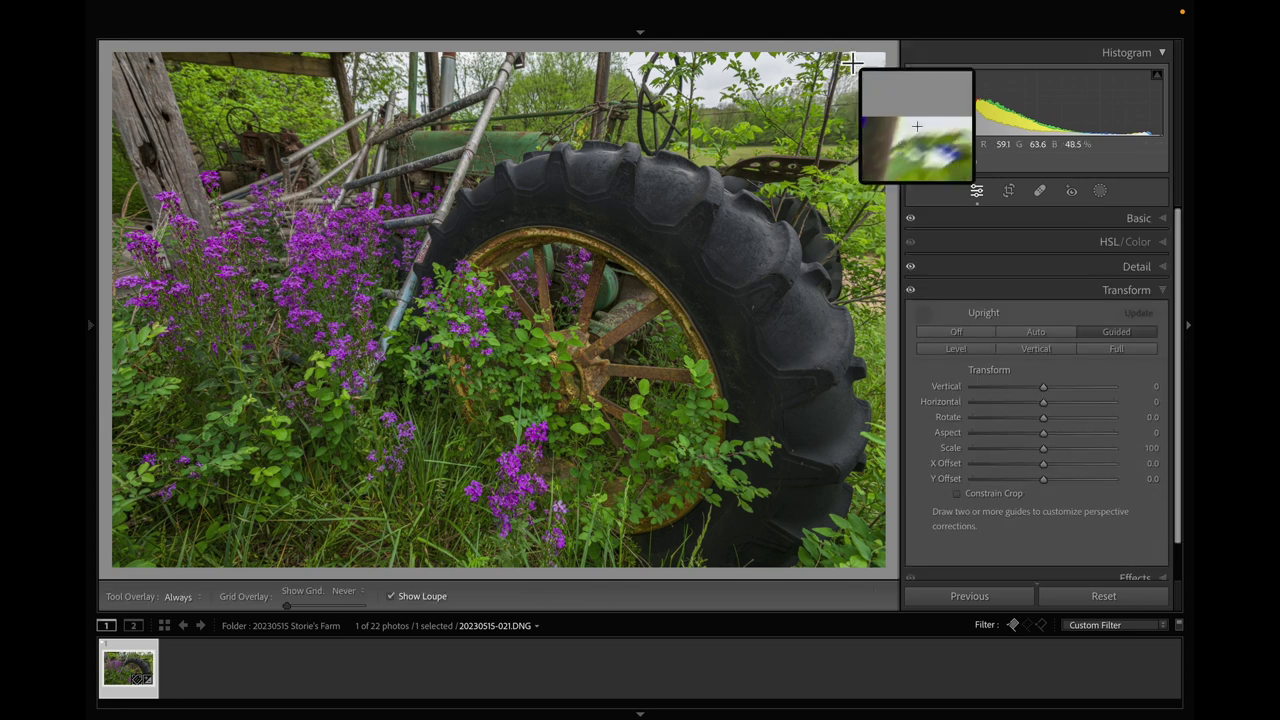
{"action": "left_click_drag", "start_coordinate": [849, 62], "coordinate": [847, 92]}
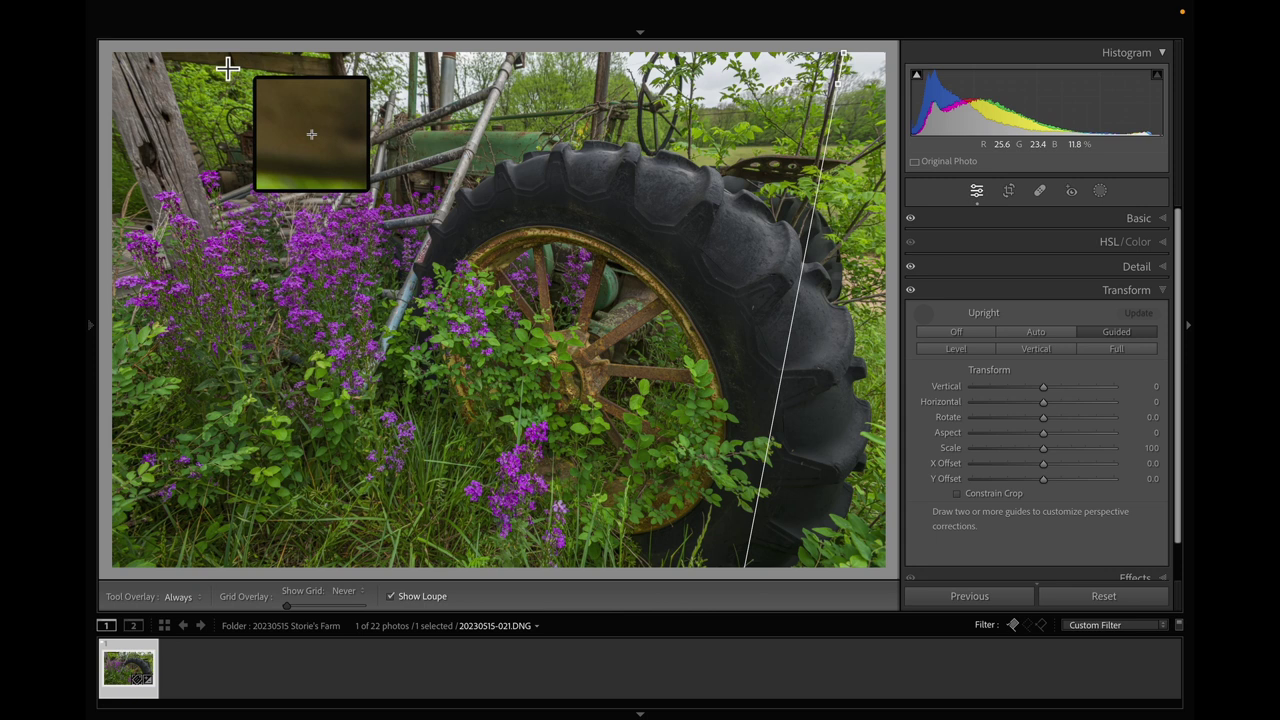
{"action": "left_click_drag", "start_coordinate": [126, 53], "coordinate": [150, 124]}
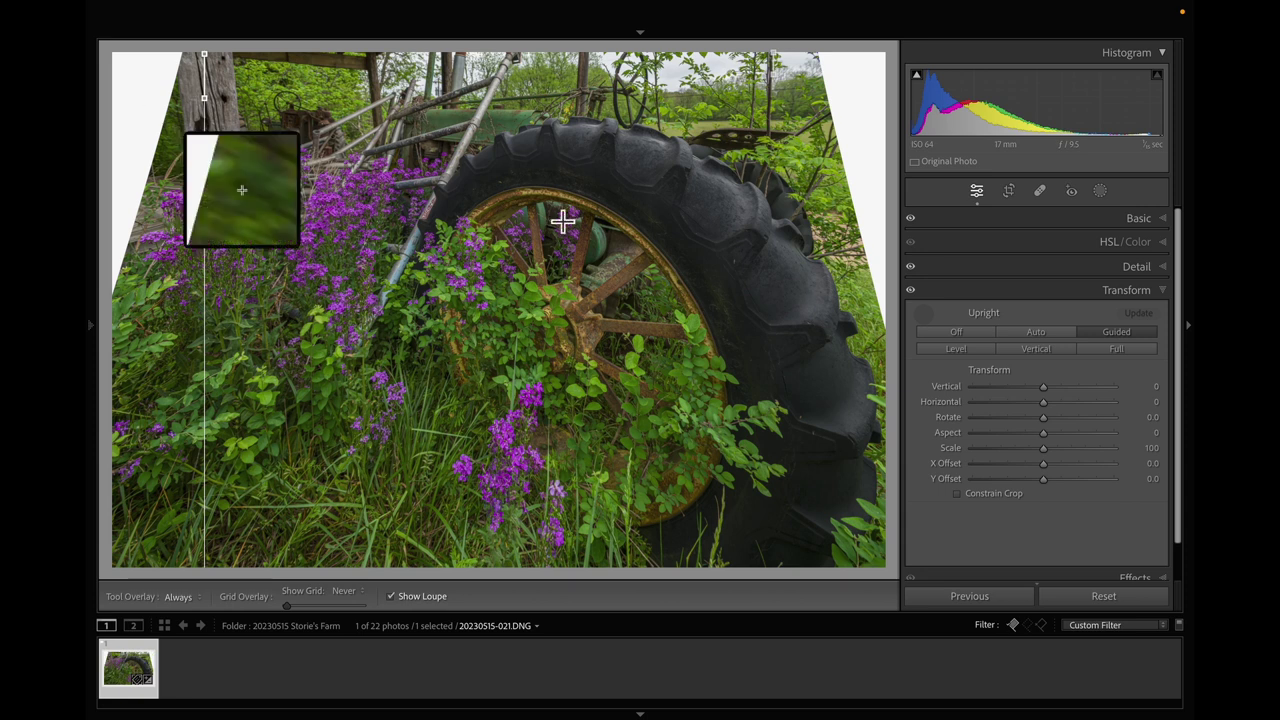
- Constrain the crop, tighten it around the tire and flowers, and raise Exposure to +0.58
{"action": "left_click", "coordinate": [957, 494]}
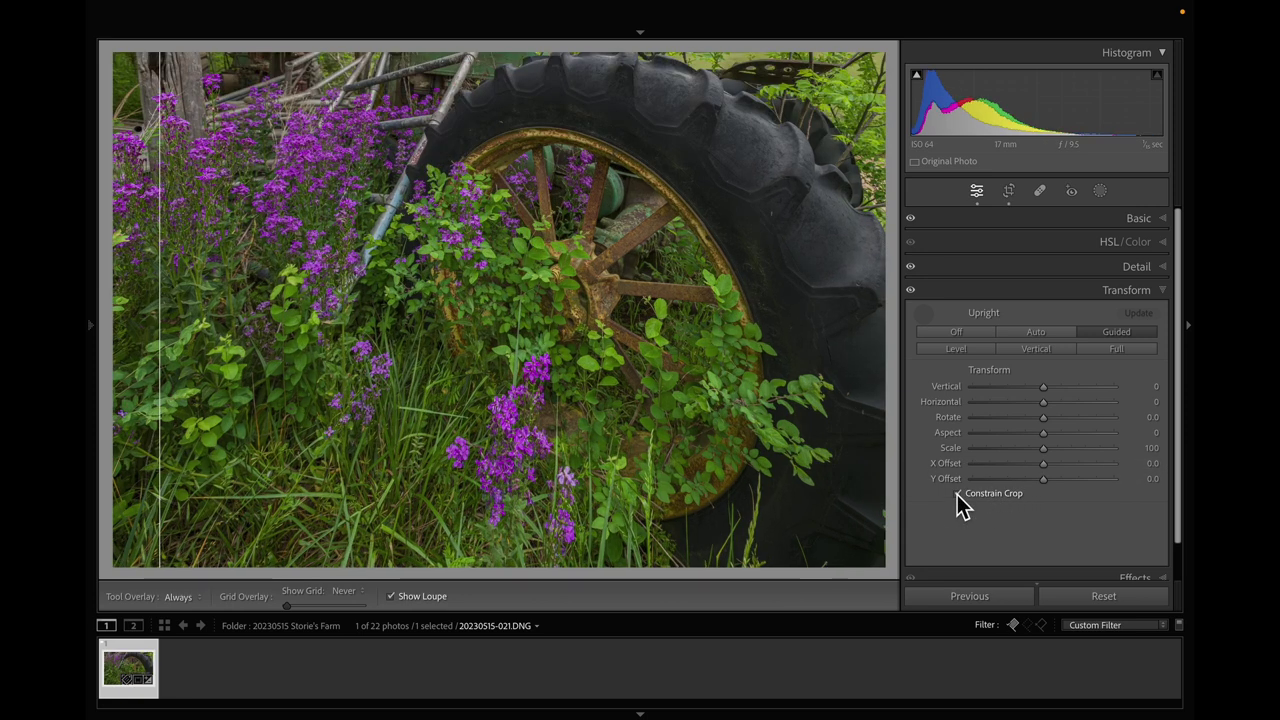
{"action": "key", "text": "r"}
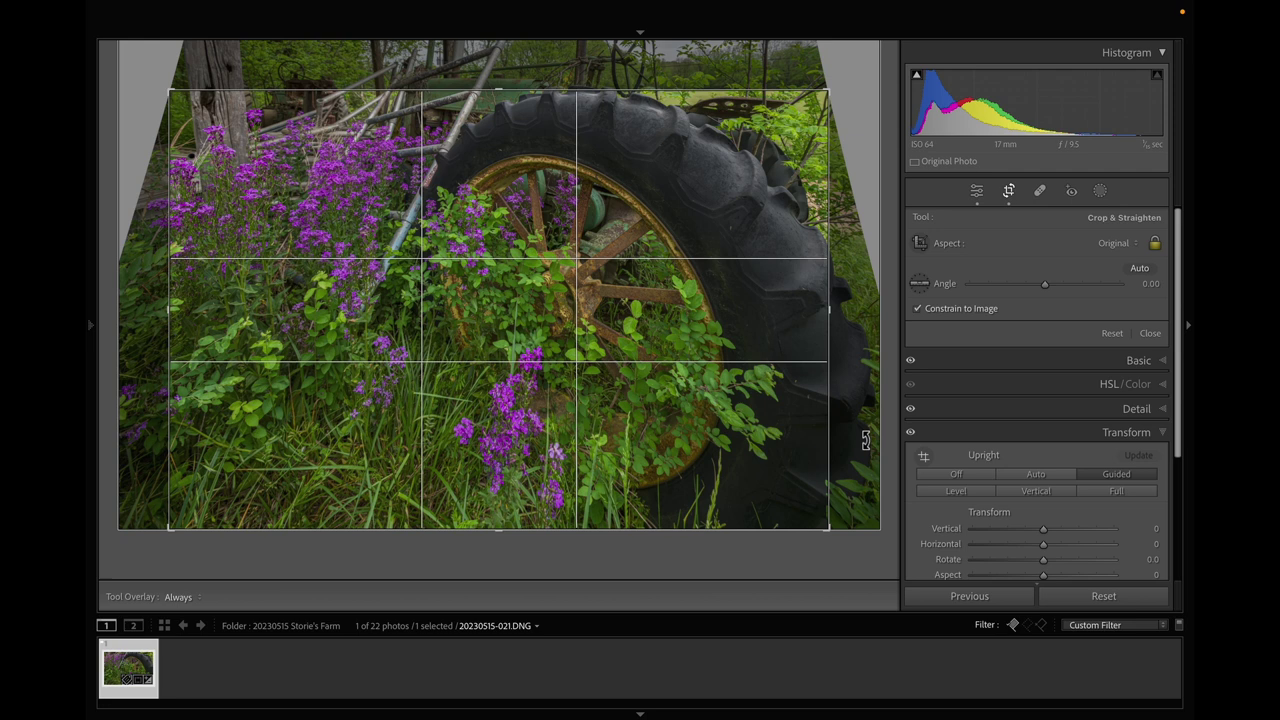
{"action": "left_click_drag", "start_coordinate": [833, 103], "coordinate": [818, 98]}
{"action": "left_click_drag", "start_coordinate": [726, 177], "coordinate": [720, 229]}
{"action": "key", "text": "r"}
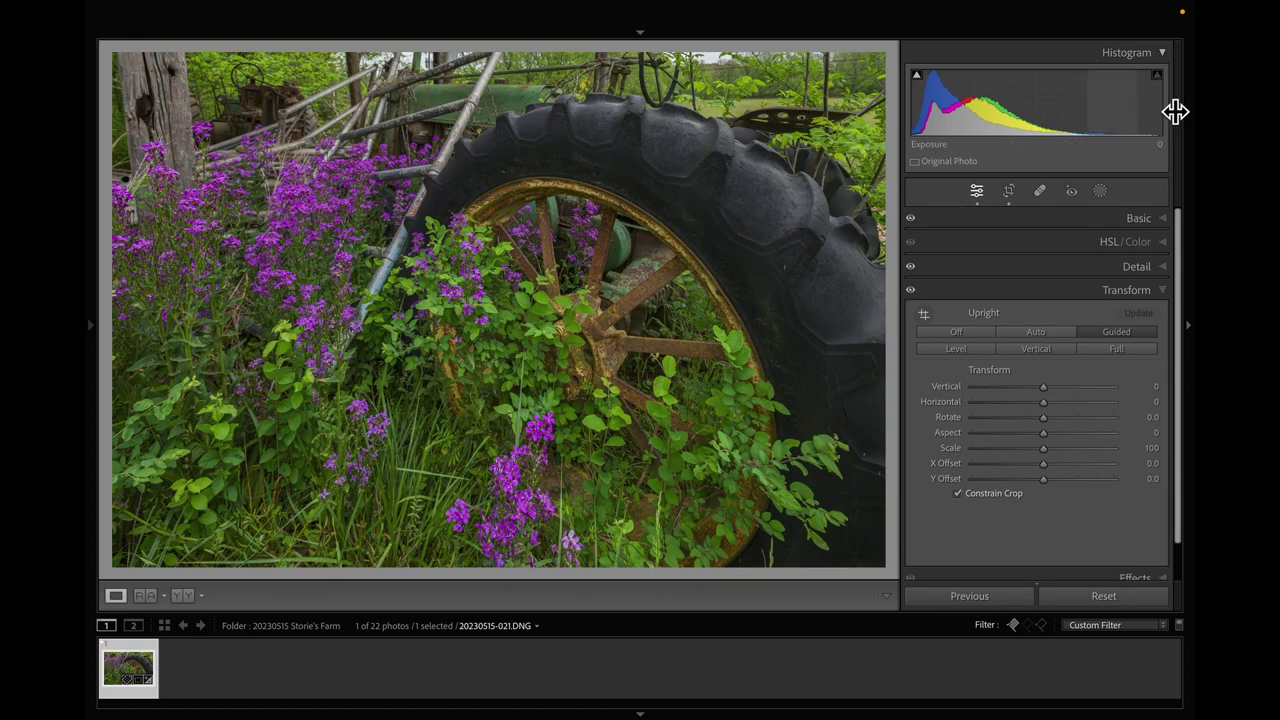
{"action": "left_click_drag", "start_coordinate": [1034, 94], "coordinate": [1079, 94]}
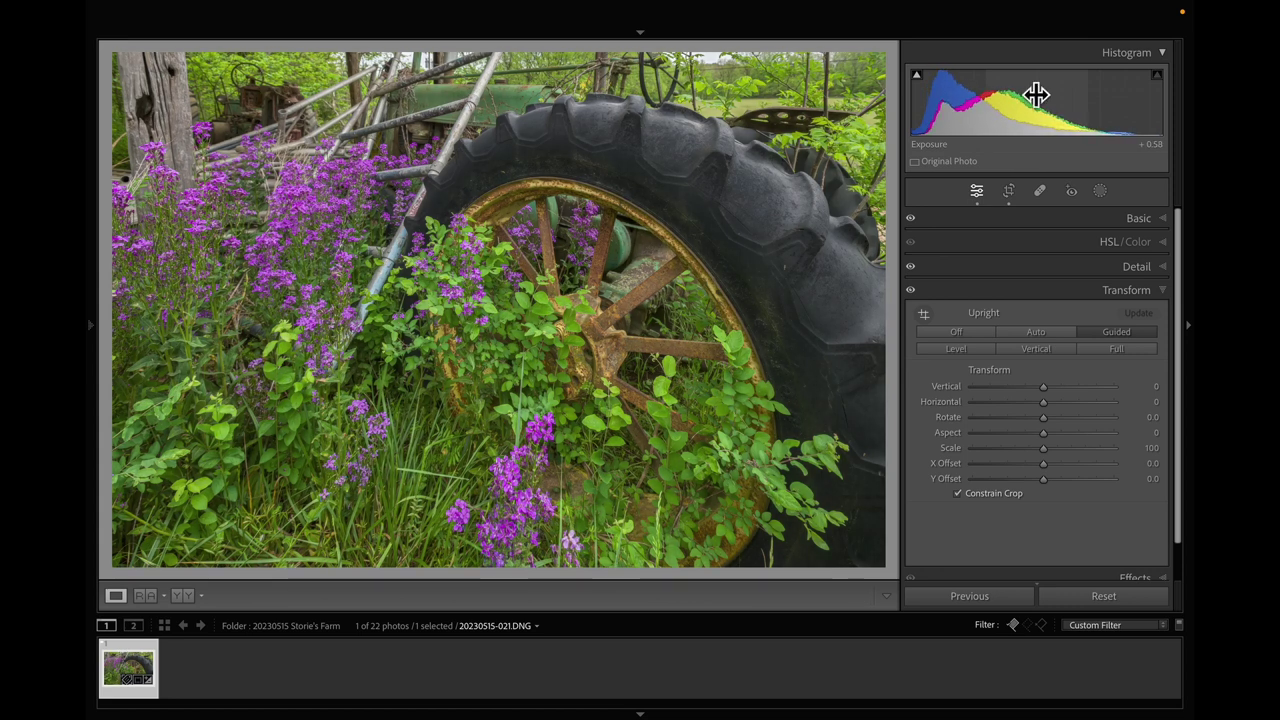
- Reset Vibrance to 0 and set Whites to +9 and Blacks to -39 using the clipping preview
{"action": "left_click", "coordinate": [1141, 221]}
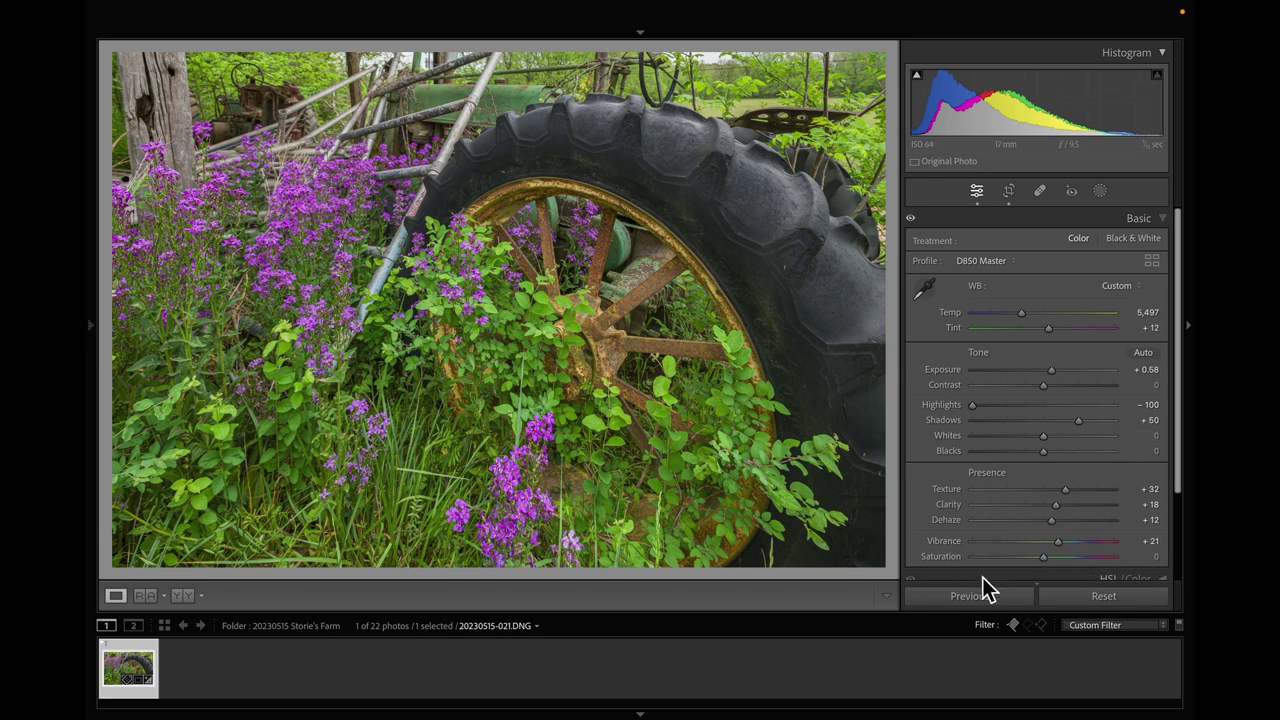
{"action": "double_click", "coordinate": [946, 542]}
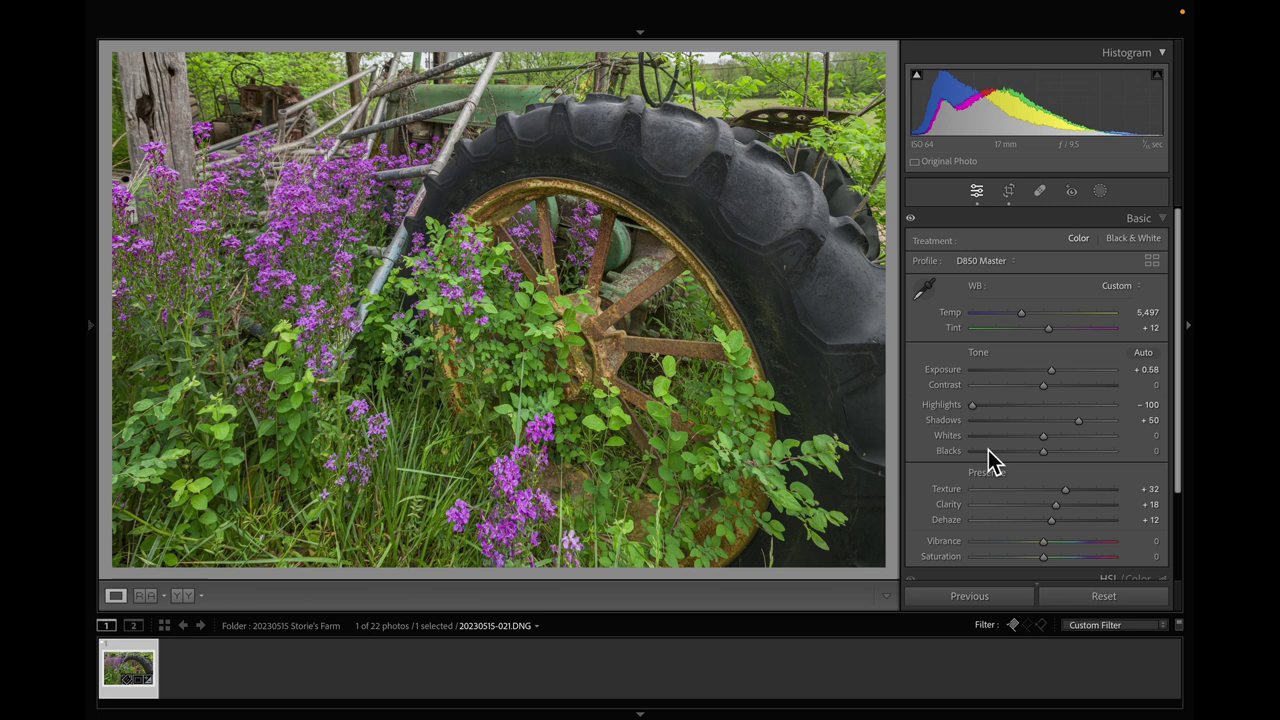
{"action": "left_click", "coordinate": [1047, 437], "text": "alt"}
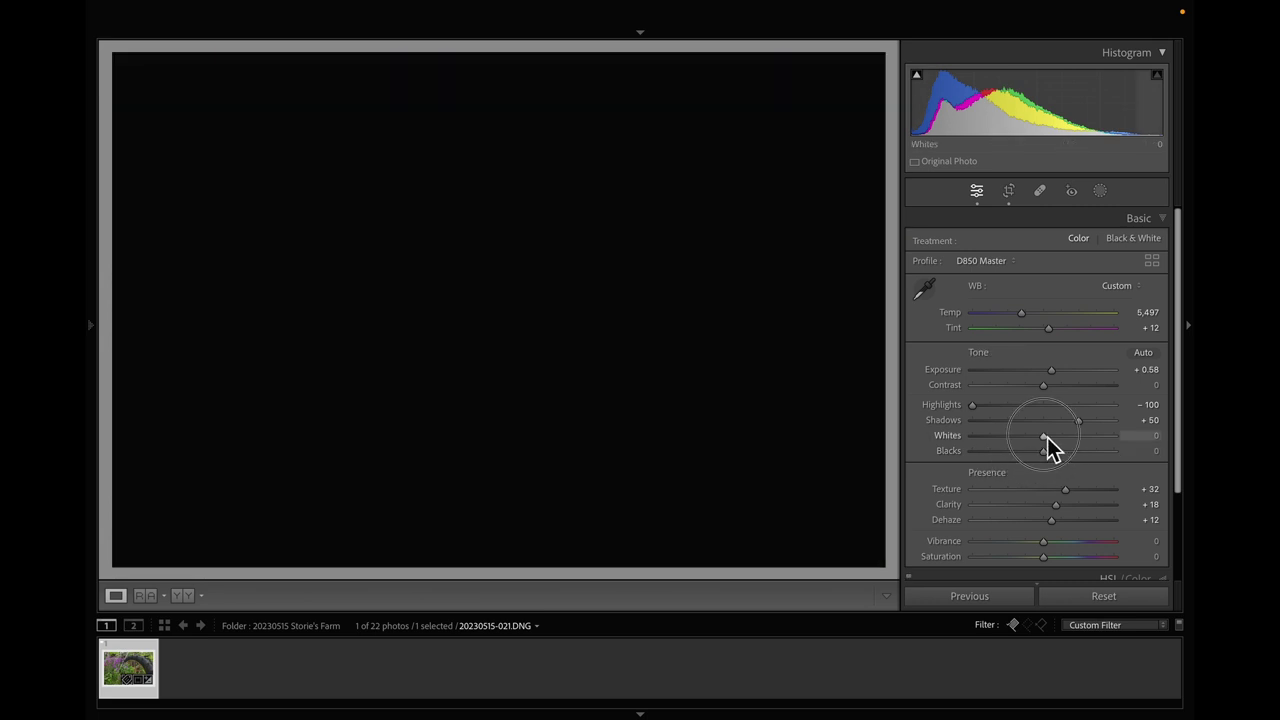
{"action": "left_click_drag", "start_coordinate": [1050, 438], "coordinate": [1066, 442]}
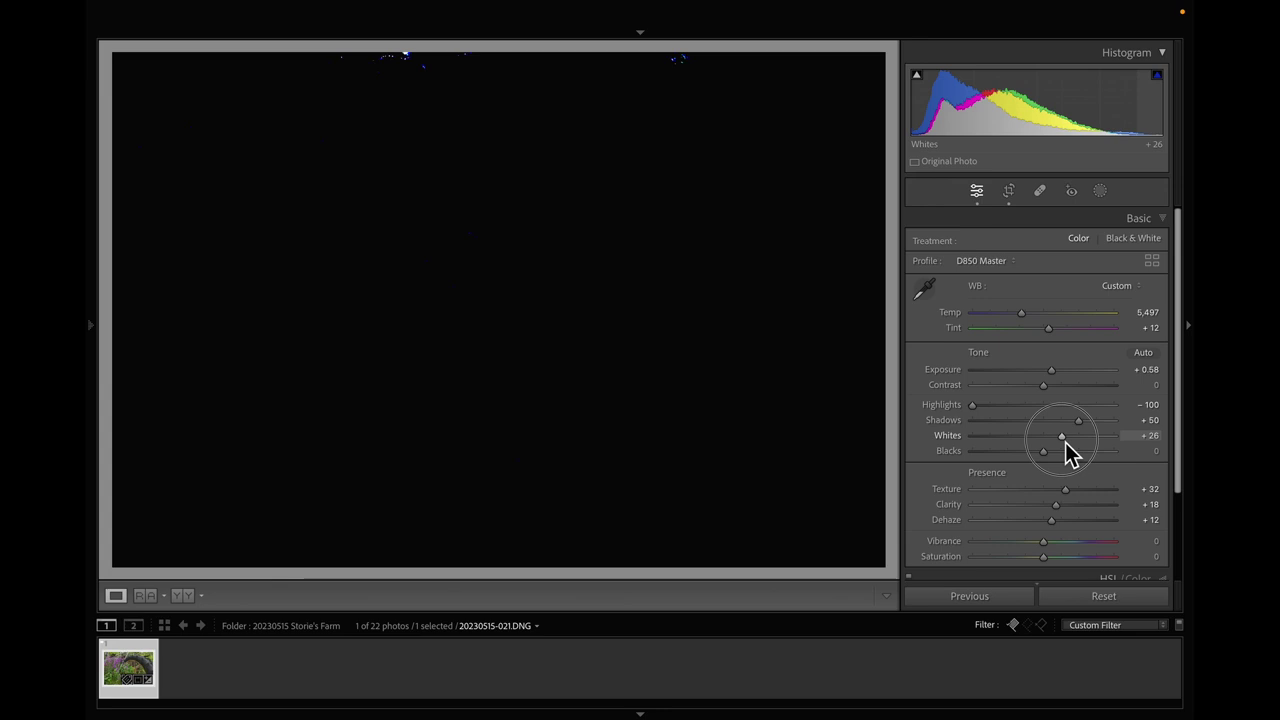
{"action": "left_click_drag", "start_coordinate": [1065, 442], "coordinate": [1015, 457]}
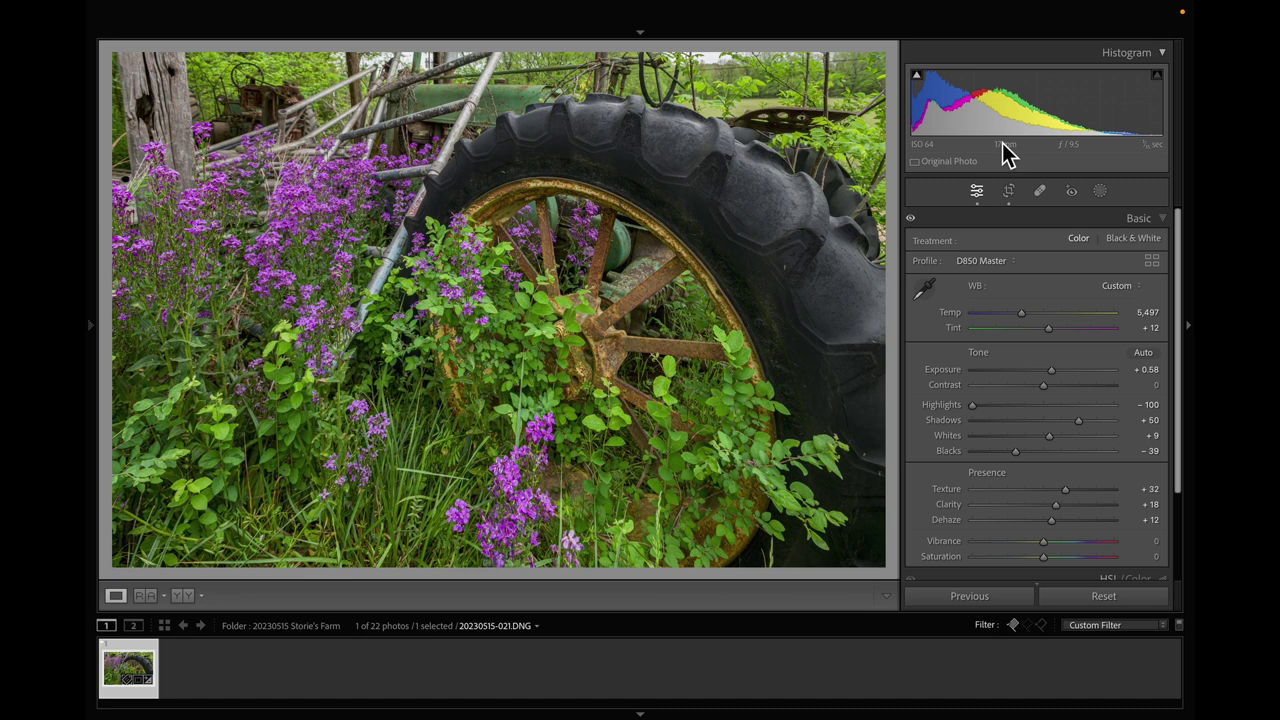
- Create a Color Range mask by sampling the purple flowers
{"action": "left_click", "coordinate": [1100, 192]}
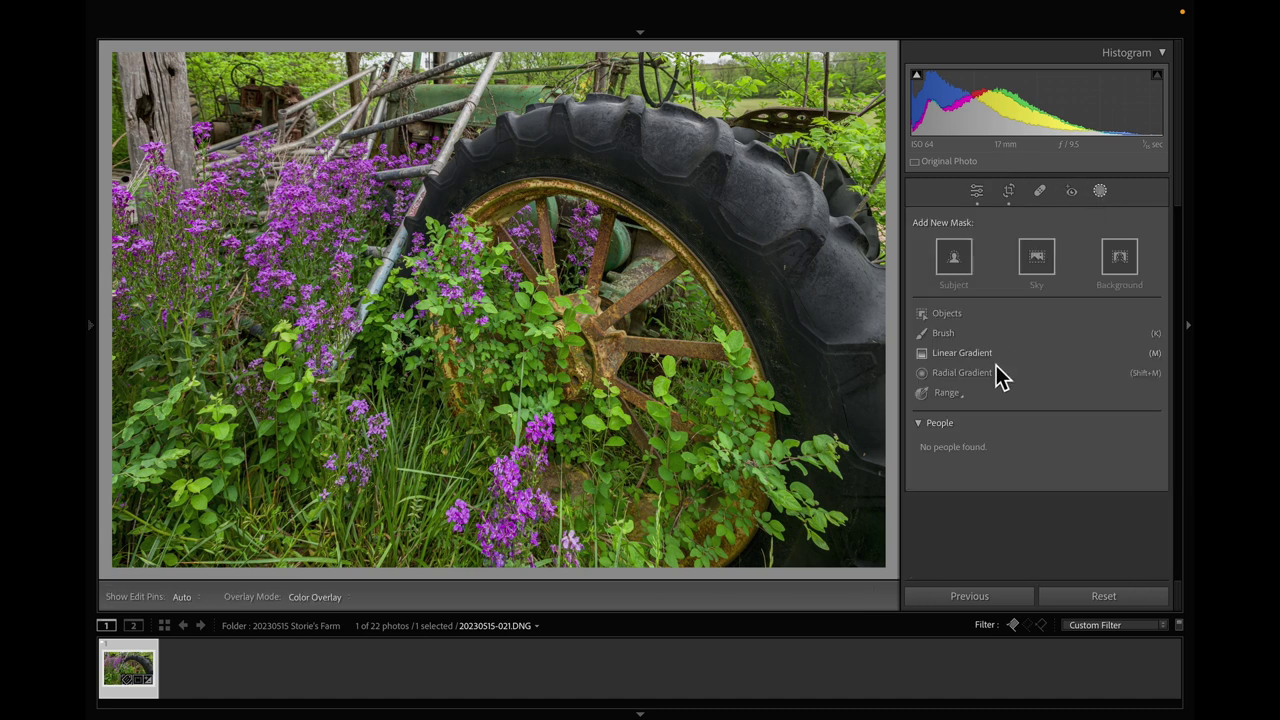
{"action": "left_click", "coordinate": [950, 394]}
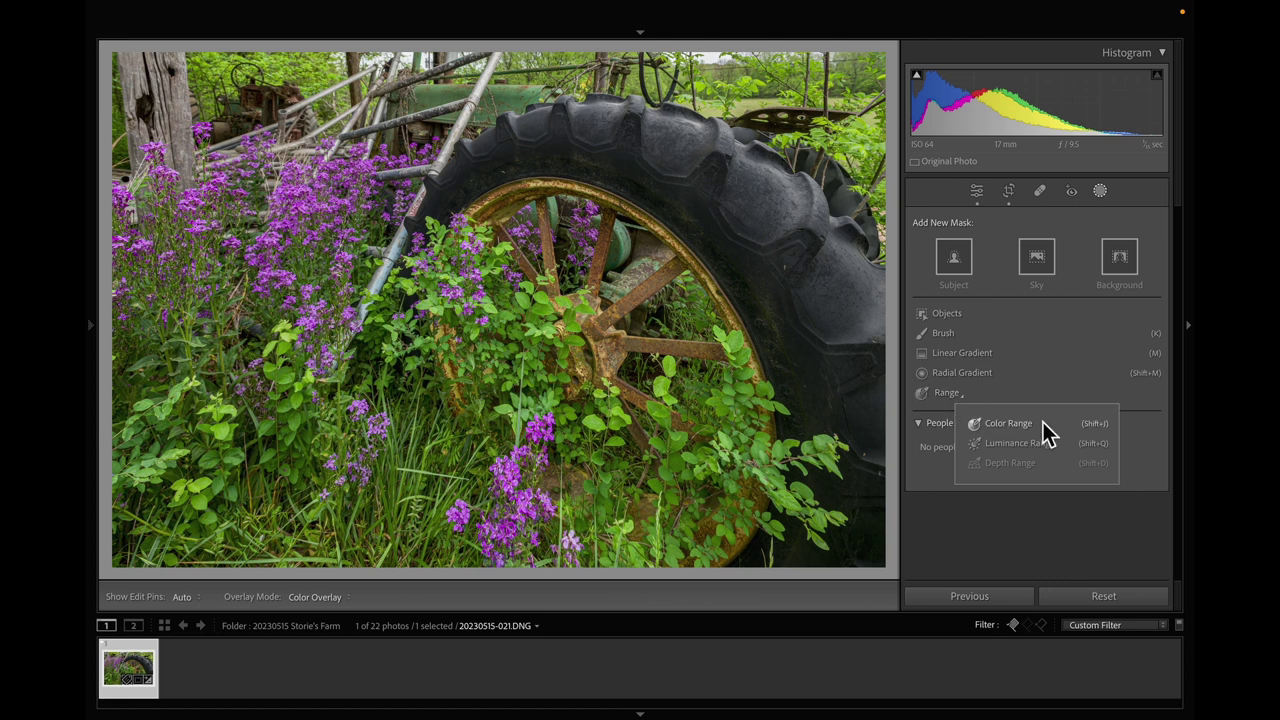
{"action": "left_click", "coordinate": [1008, 424]}
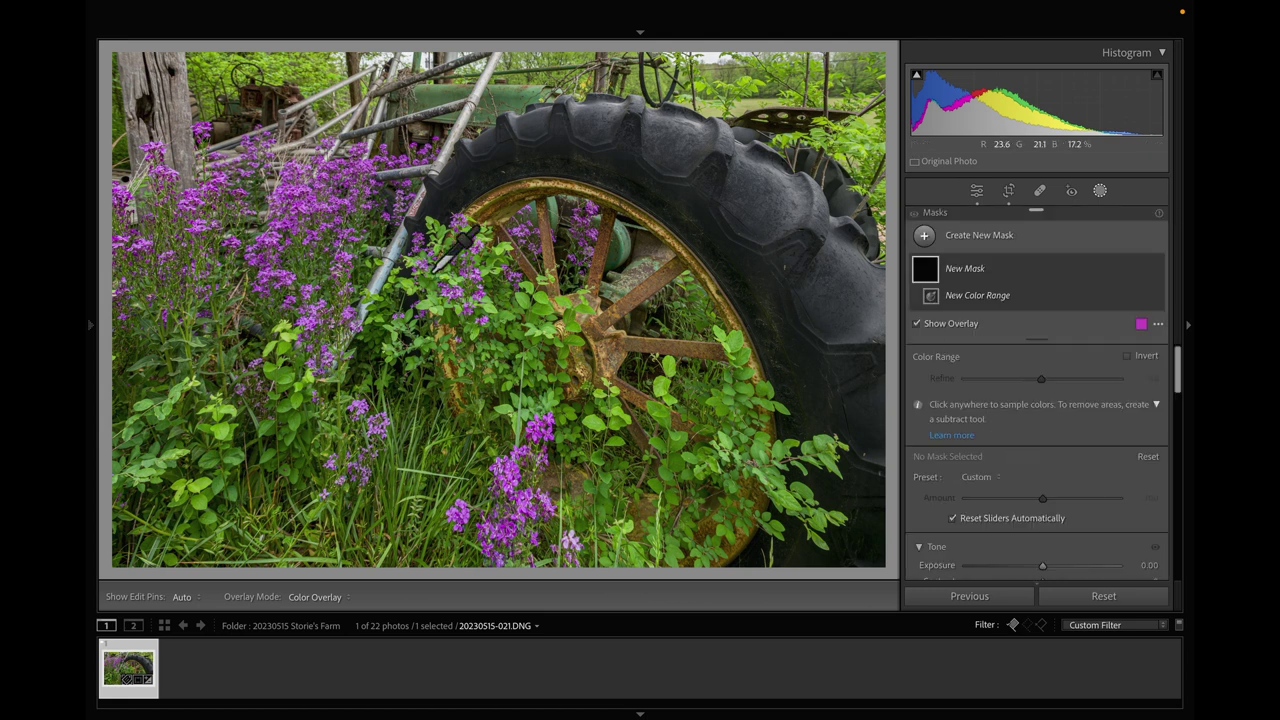
{"action": "left_click", "coordinate": [318, 201]}
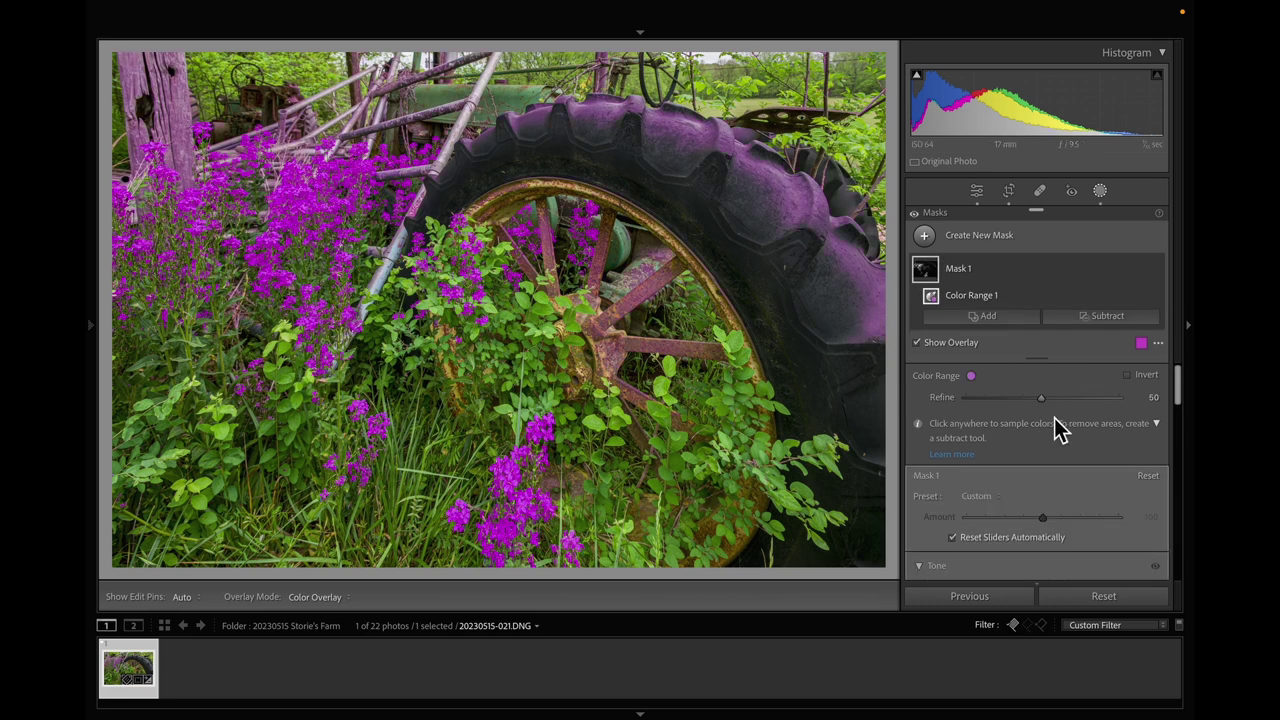
- Raise the flower mask's Exposure to +0.12 and Saturation to +20
{"action": "scroll", "coordinate": [1060, 430], "scroll_direction": "down", "scroll_amount": 3}
{"action": "left_click", "coordinate": [1043, 488]}
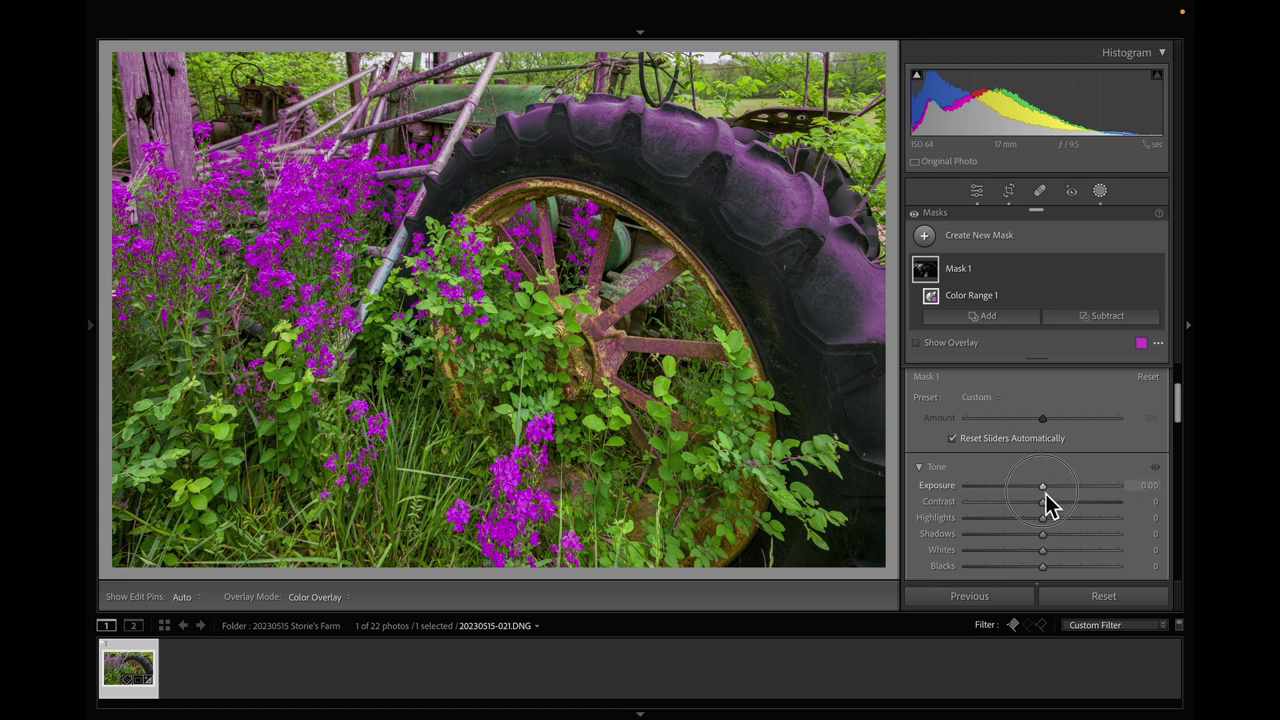
{"action": "mouse_move", "coordinate": [1046, 494]}
{"action": "left_mouse_down"}
{"action": "mouse_move", "coordinate": [1082, 494]}
{"action": "mouse_move", "coordinate": [1053, 489]}
{"action": "mouse_move", "coordinate": [1082, 495]}
{"action": "mouse_move", "coordinate": [1046, 494]}
{"action": "mouse_move", "coordinate": [1046, 506]}
{"action": "left_mouse_up"}
{"action": "scroll", "coordinate": [1053, 547], "scroll_direction": "down", "scroll_amount": 1}
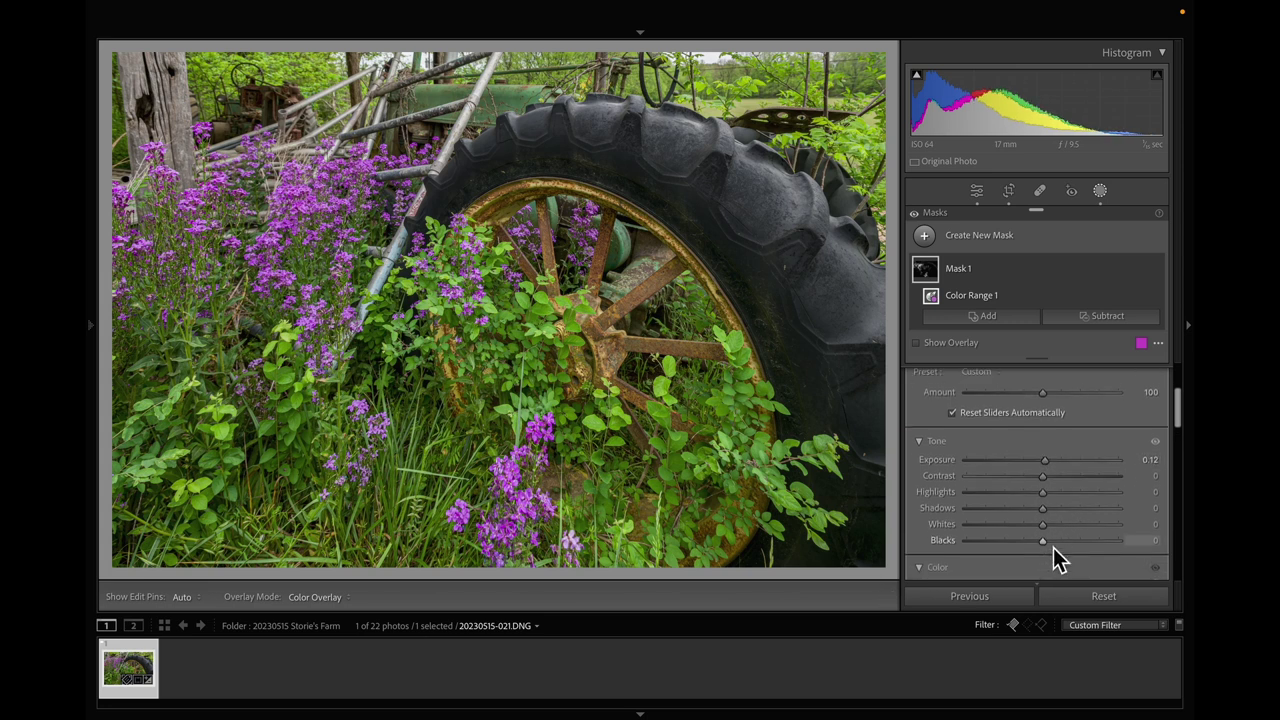
{"action": "scroll", "coordinate": [1053, 547], "scroll_direction": "down", "scroll_amount": 5}
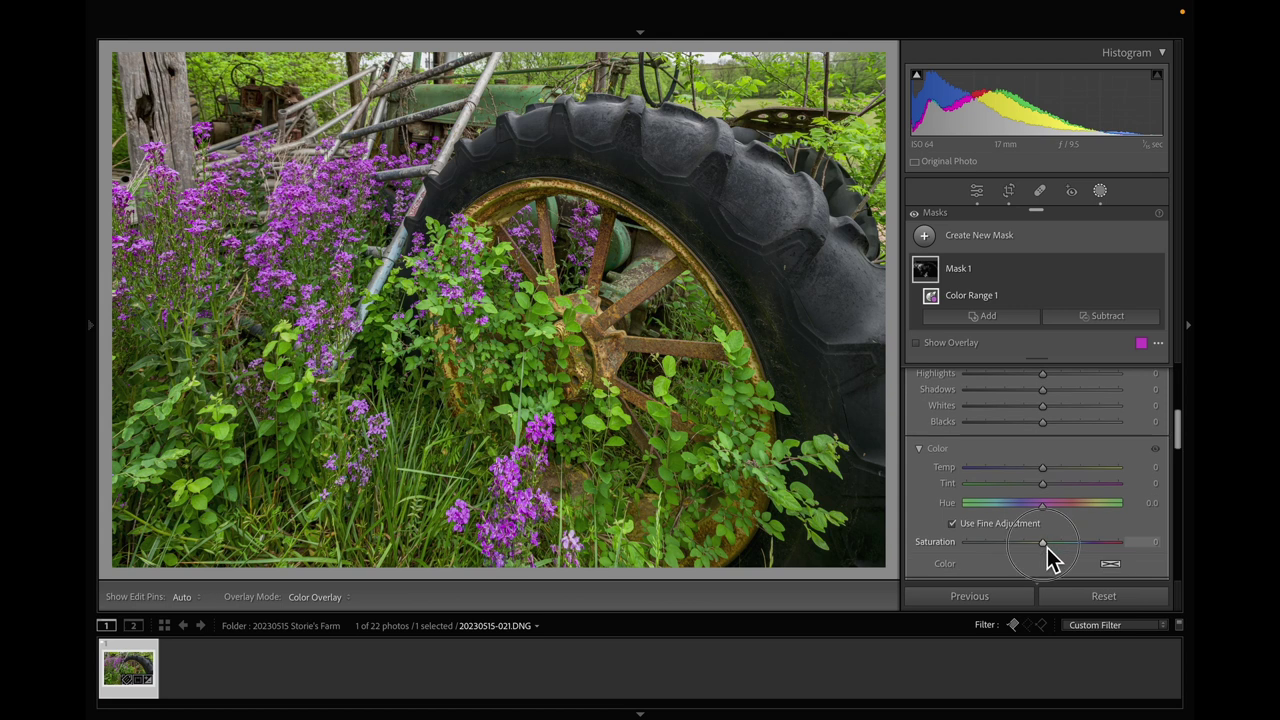
{"action": "left_click_drag", "start_coordinate": [1050, 547], "coordinate": [1061, 548]}
- Draw a radial gradient oval over the flowers and wheel, enlarged and slightly rotated
{"action": "left_click", "coordinate": [993, 240]}
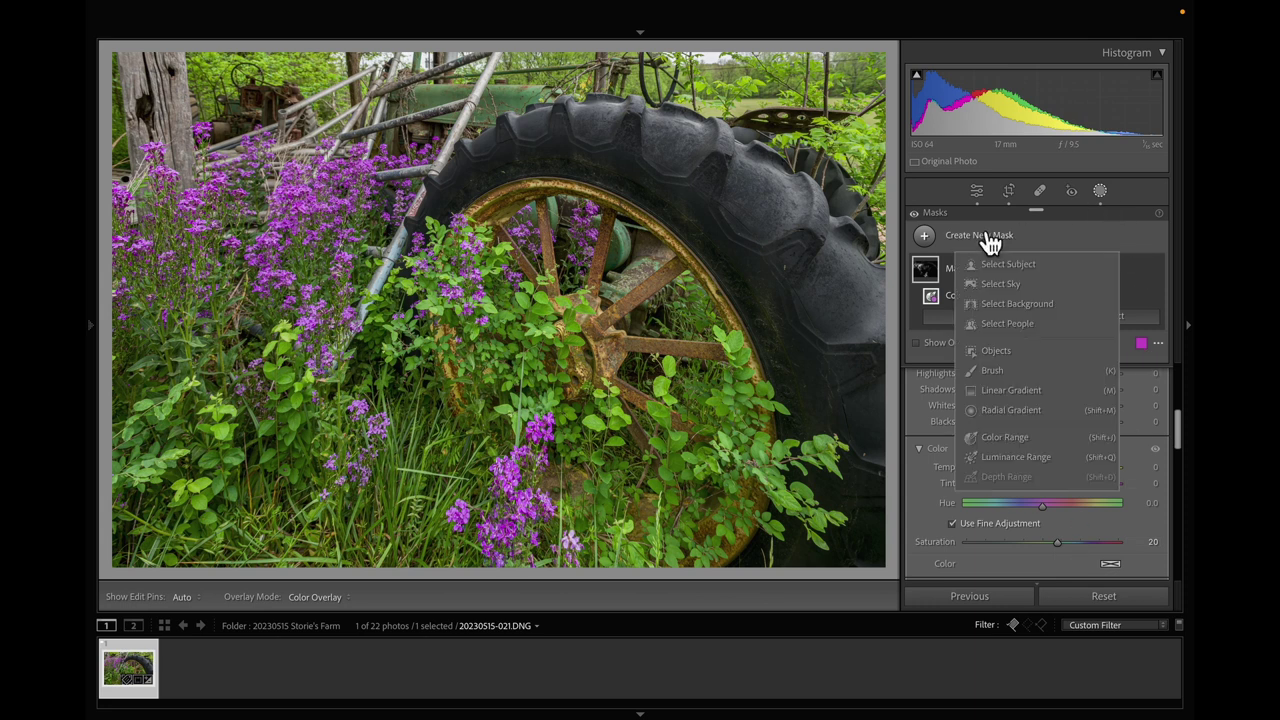
{"action": "left_click", "coordinate": [997, 414]}
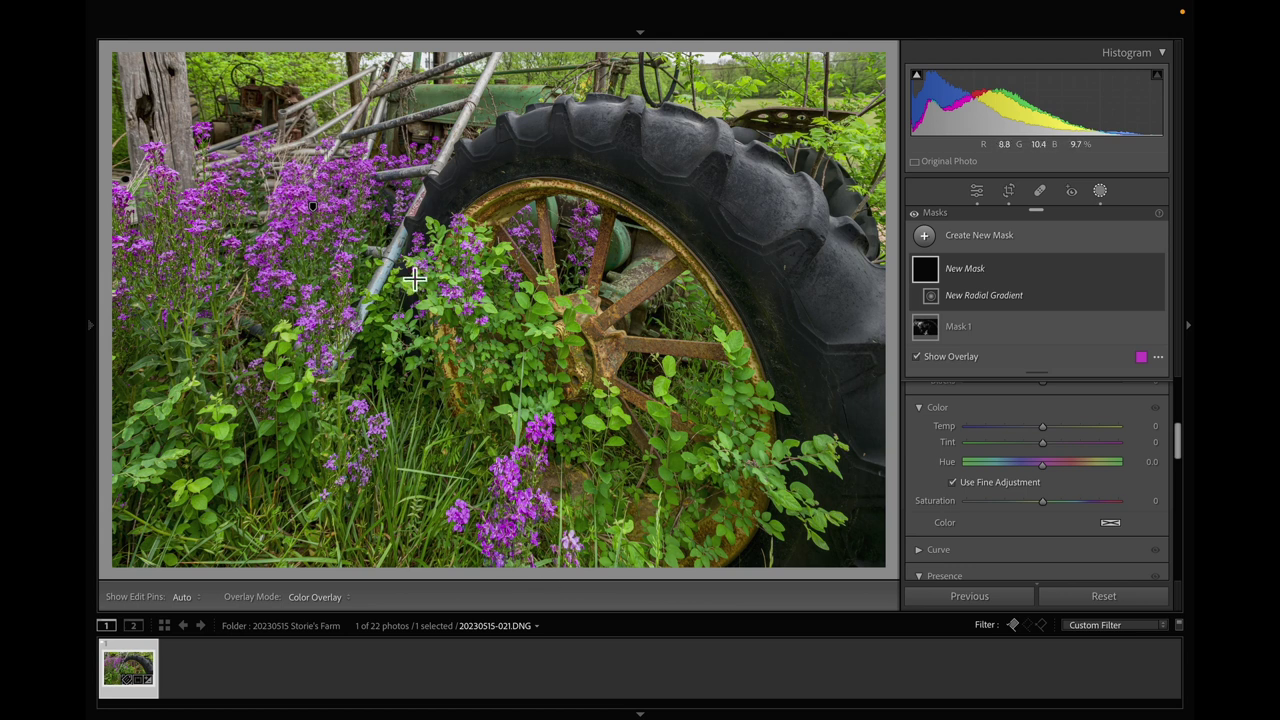
{"action": "left_click_drag", "start_coordinate": [405, 268], "coordinate": [566, 397]}
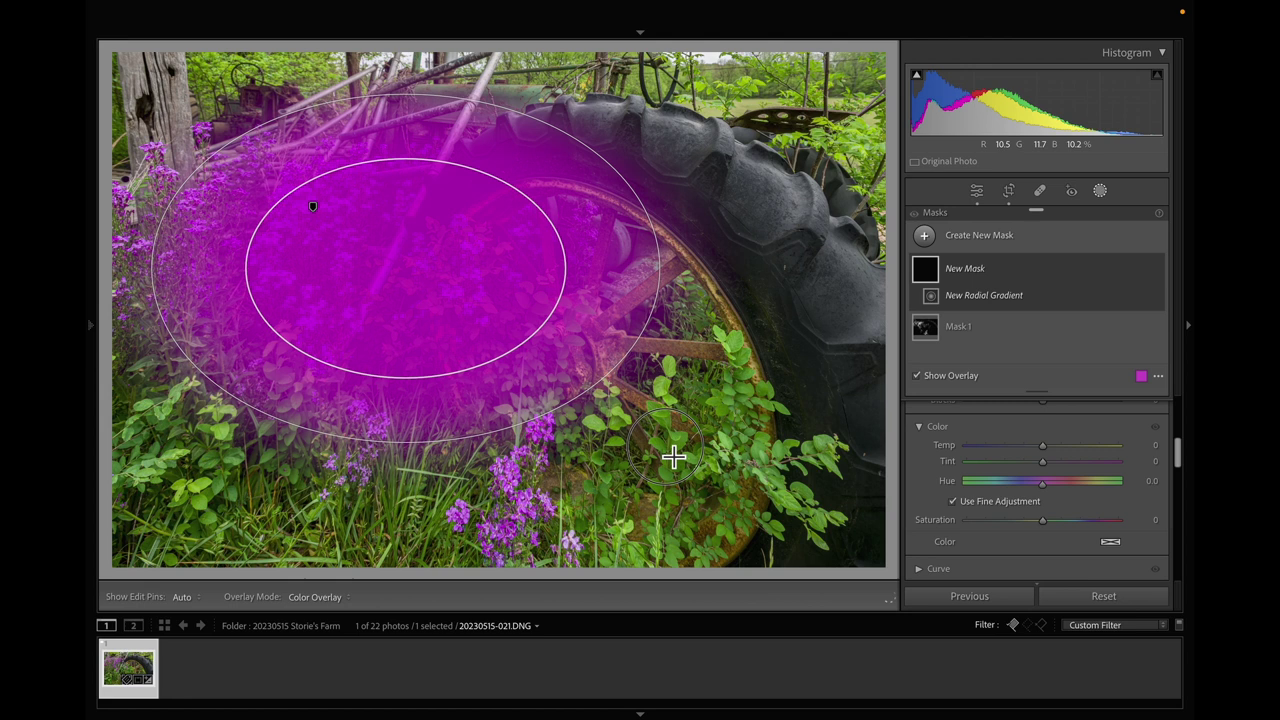
{"action": "mouse_move", "coordinate": [673, 456]}
{"action": "left_mouse_down"}
{"action": "mouse_move", "coordinate": [714, 500]}
{"action": "mouse_move", "coordinate": [666, 449]}
{"action": "left_mouse_up"}
{"action": "left_click_drag", "start_coordinate": [560, 306], "coordinate": [610, 369]}
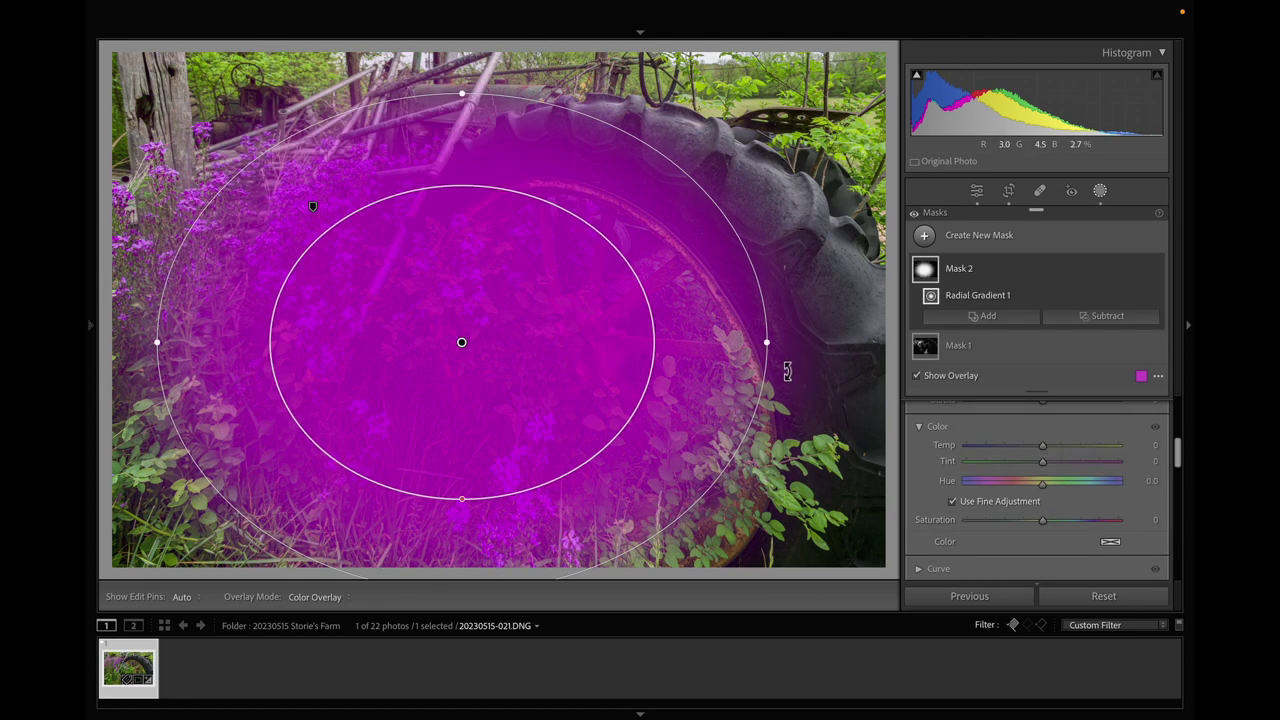
{"action": "left_click_drag", "start_coordinate": [787, 371], "coordinate": [775, 432]}
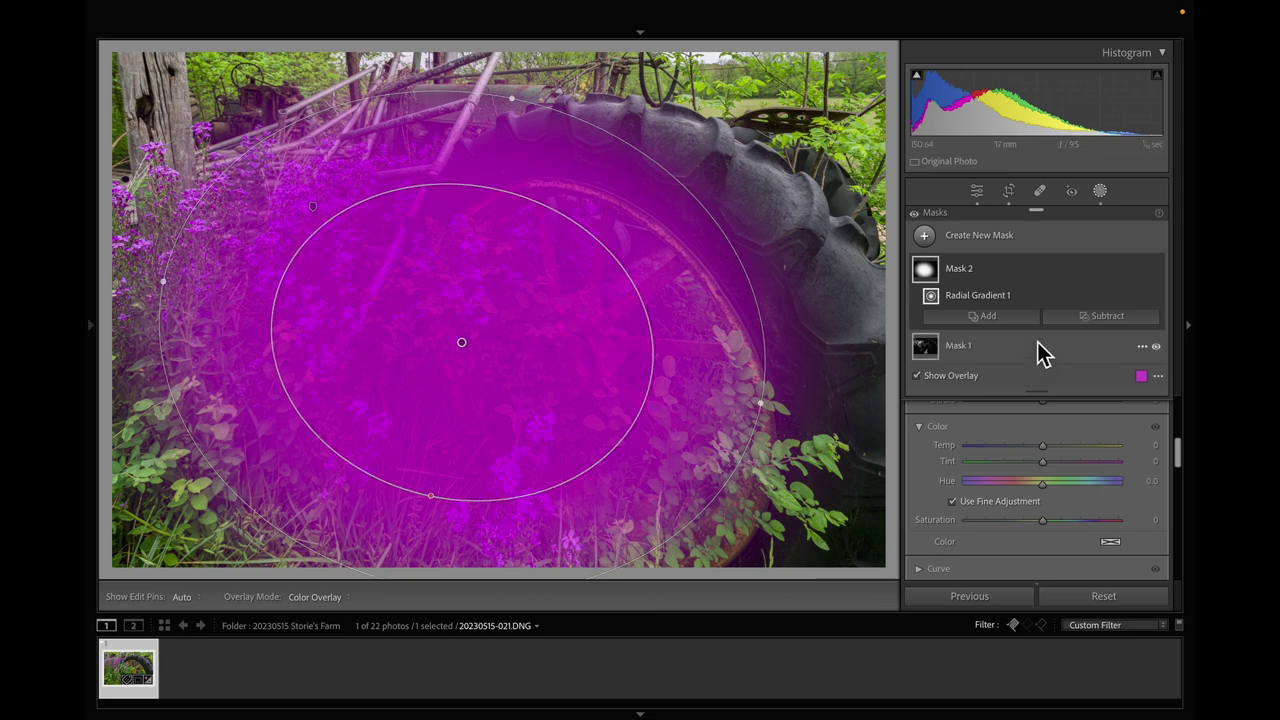
- Invert the oval mask, set its Exposure to -0.38, and raise overall Exposure to +0.90
{"action": "right_click", "coordinate": [991, 282]}
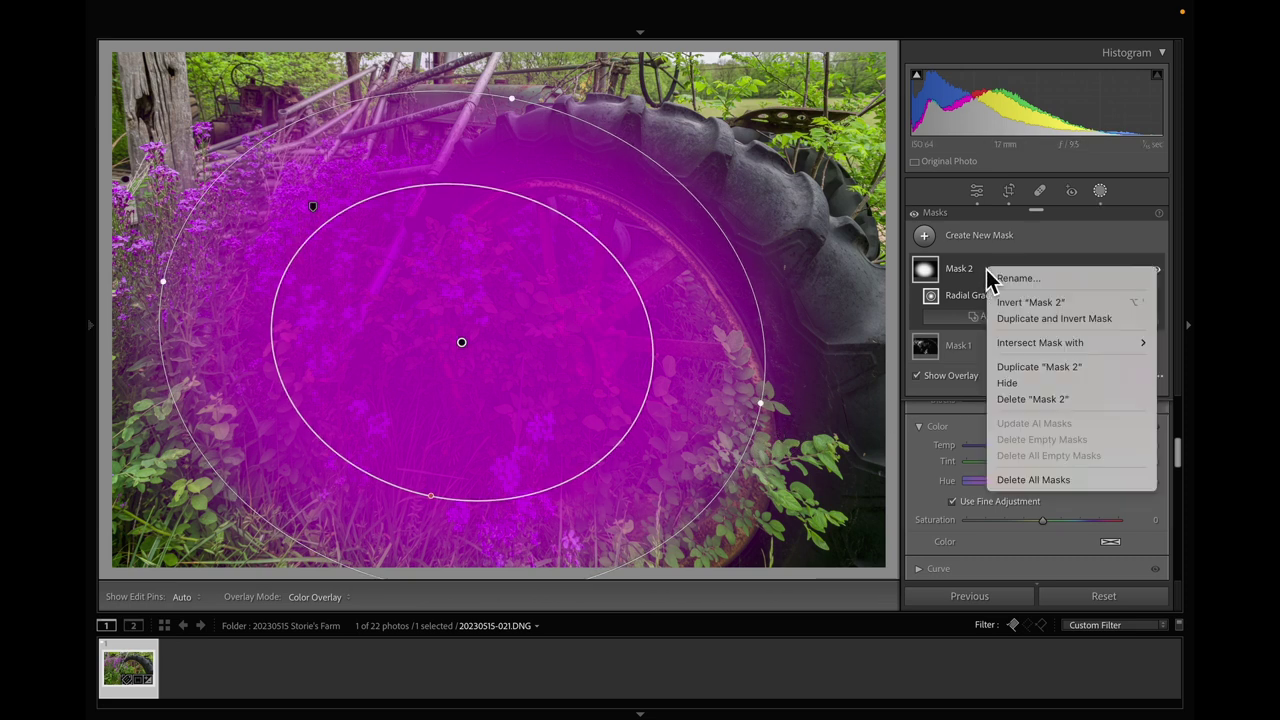
{"action": "left_click", "coordinate": [1031, 302]}
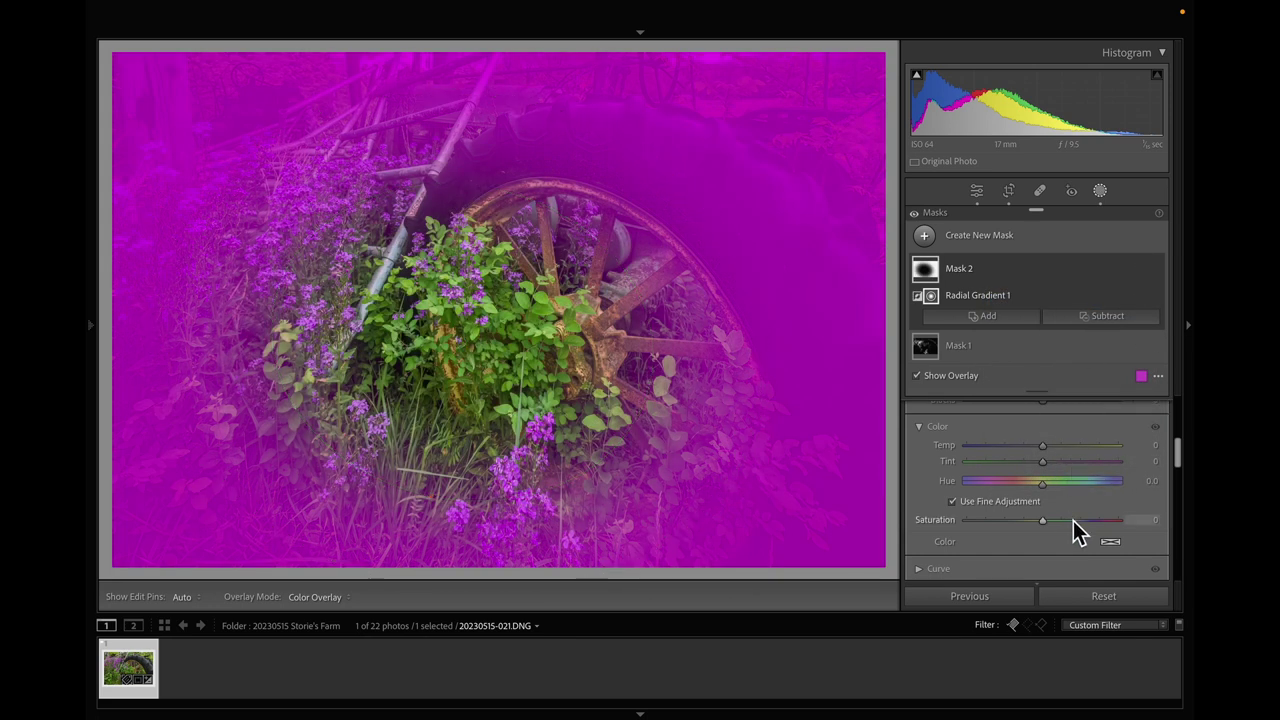
{"action": "scroll", "coordinate": [1073, 527], "scroll_direction": "down", "scroll_amount": 1}
{"action": "scroll", "coordinate": [1073, 527], "scroll_direction": "down", "scroll_amount": 2}
{"action": "scroll", "coordinate": [1068, 516], "scroll_direction": "up", "scroll_amount": 6}
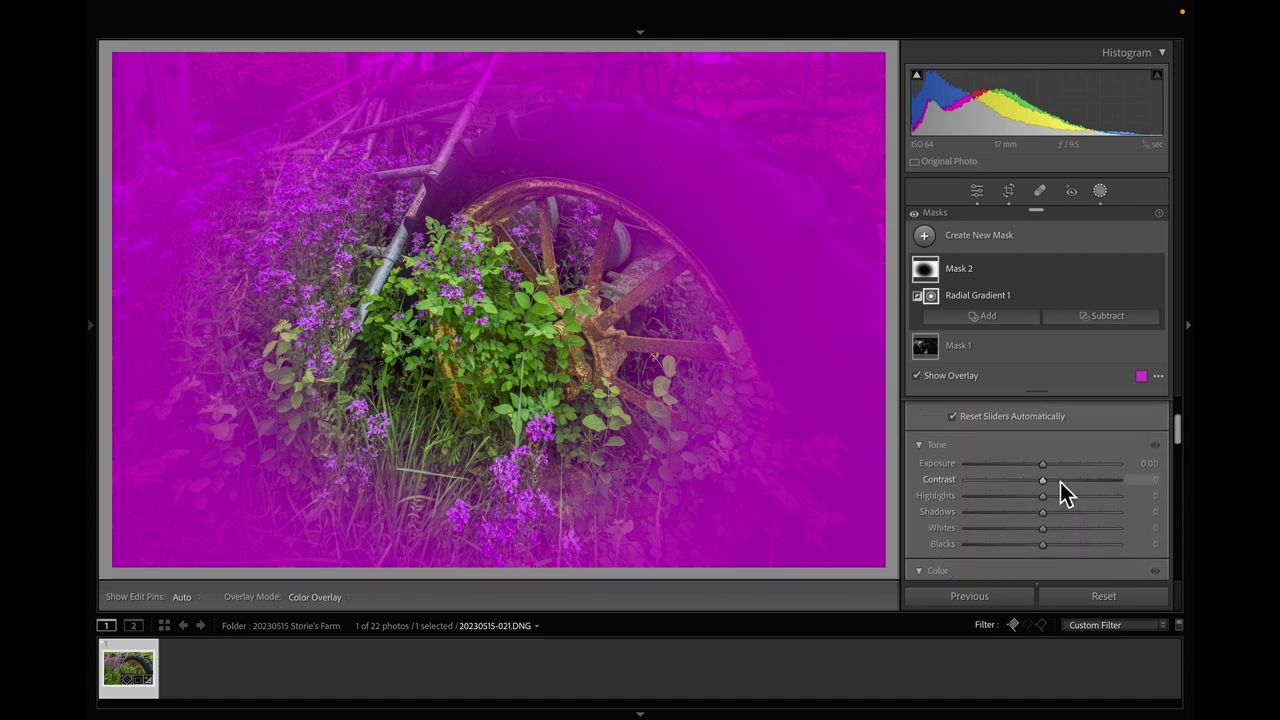
{"action": "key", "text": "o"}
{"action": "left_click_drag", "start_coordinate": [1046, 472], "coordinate": [1036, 471]}
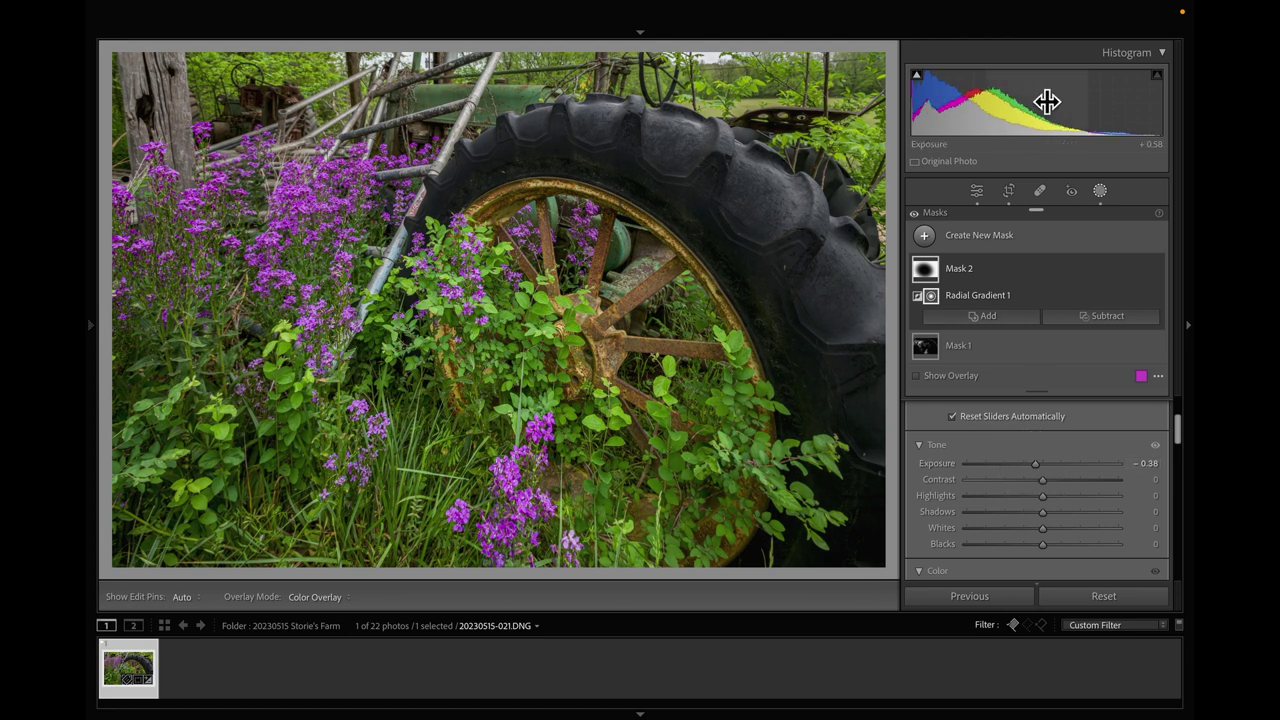
{"action": "left_click_drag", "start_coordinate": [1050, 105], "coordinate": [1075, 105]}
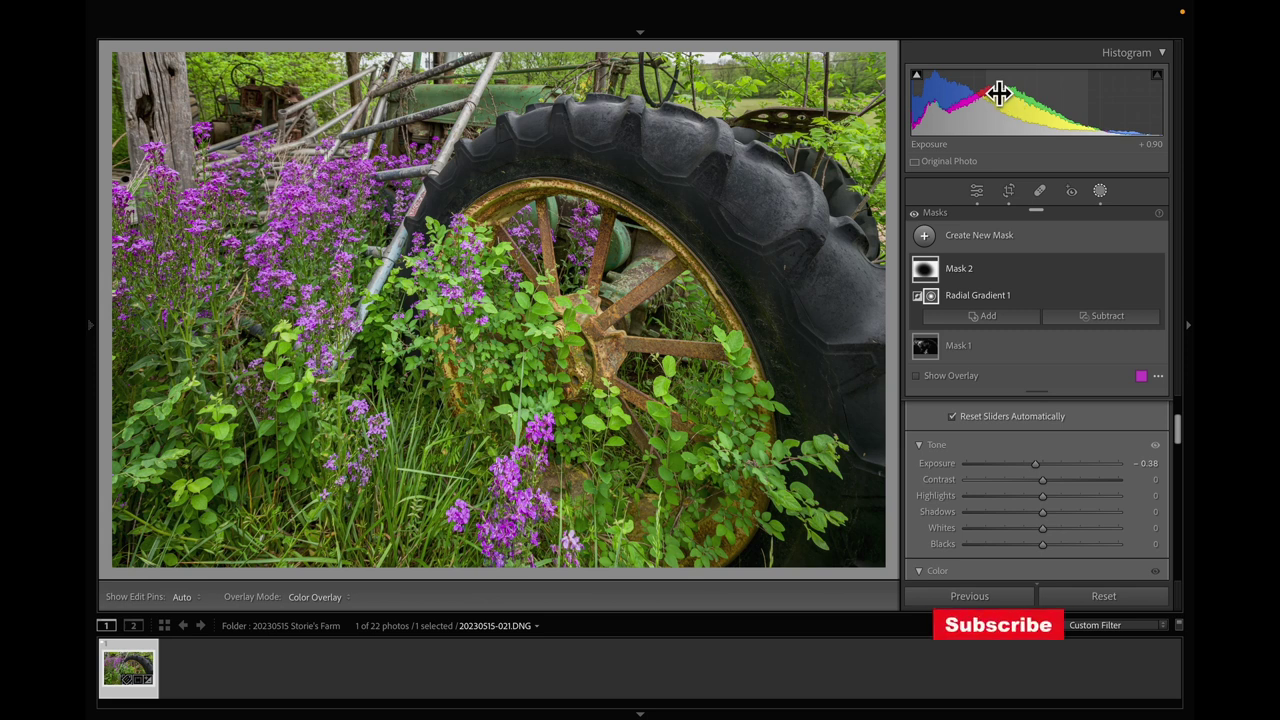
{"action": "key", "text": "backslash"}
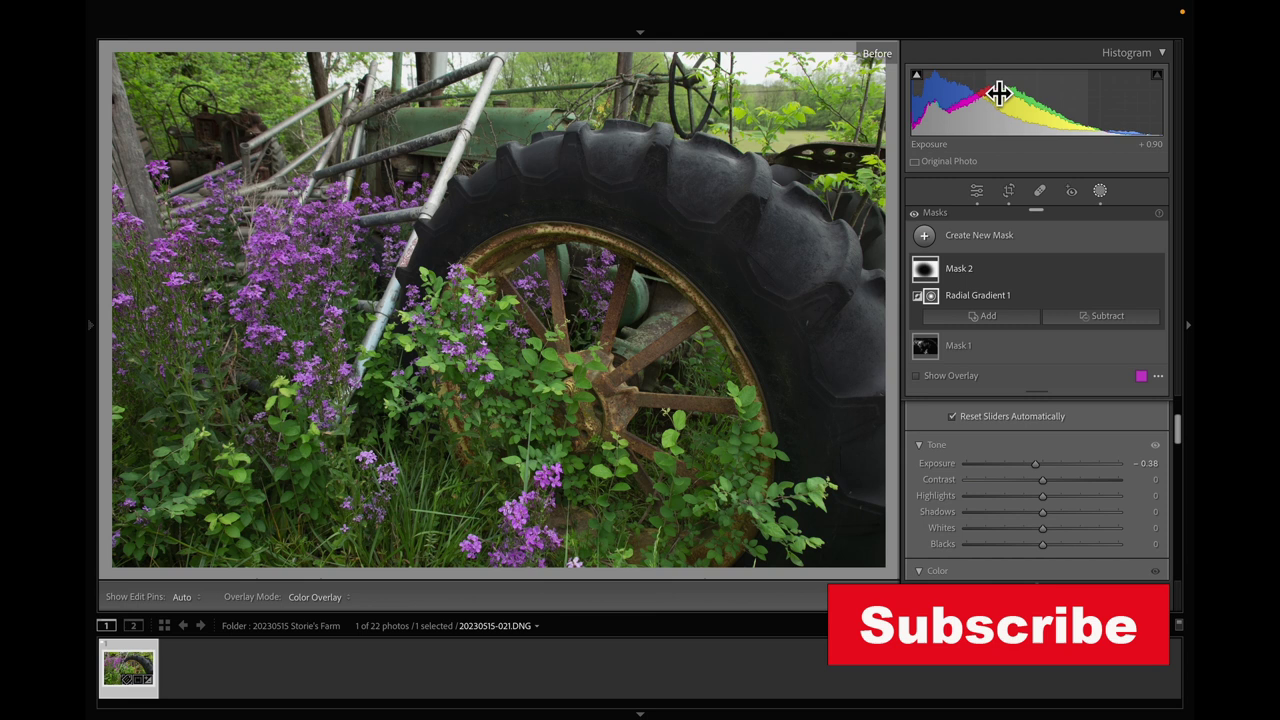
{"action": "key", "text": "backslash"}
{"action": "key", "text": "backslash"}
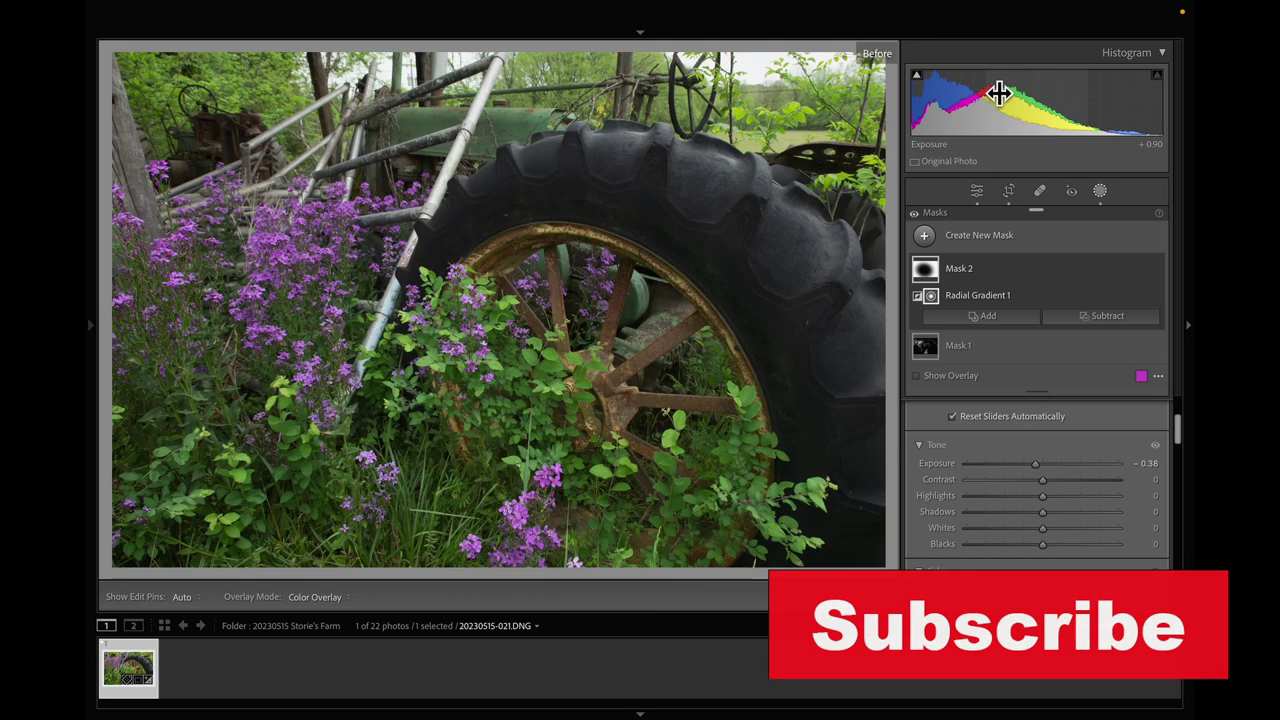
{"action": "key", "text": "backslash"}
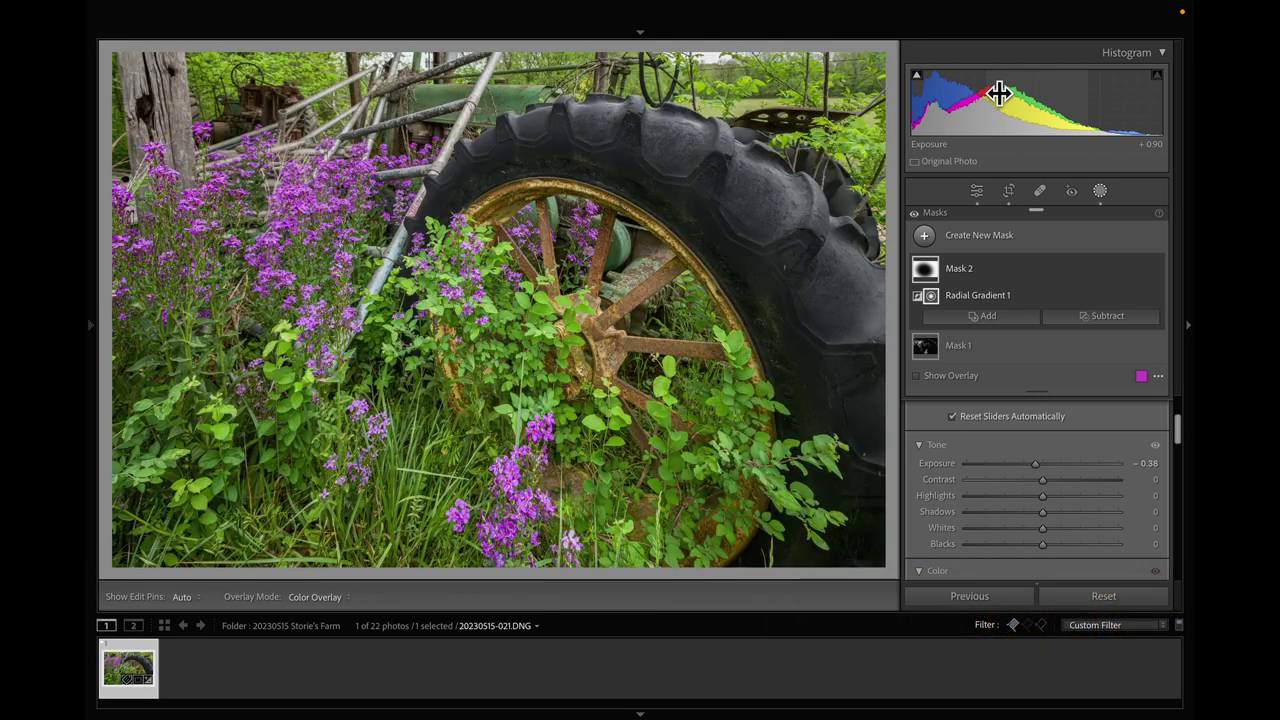